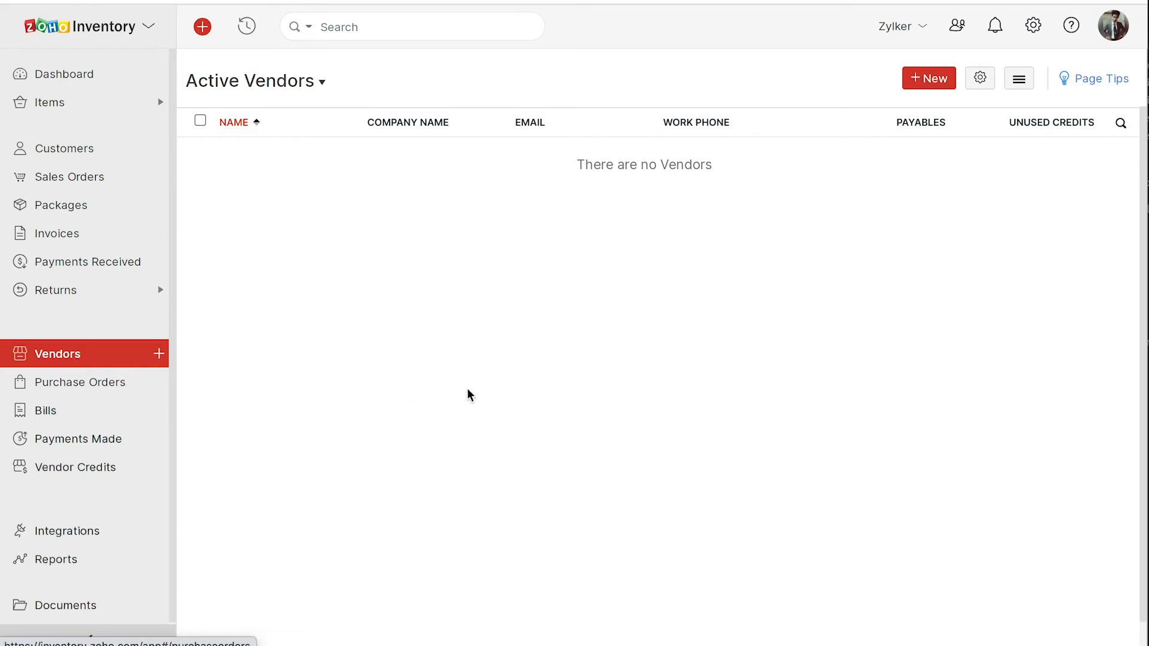
- Start a new vendor John from Glassdoor with display name John, plus the vendor's email and mobile number
left_click(936, 81)
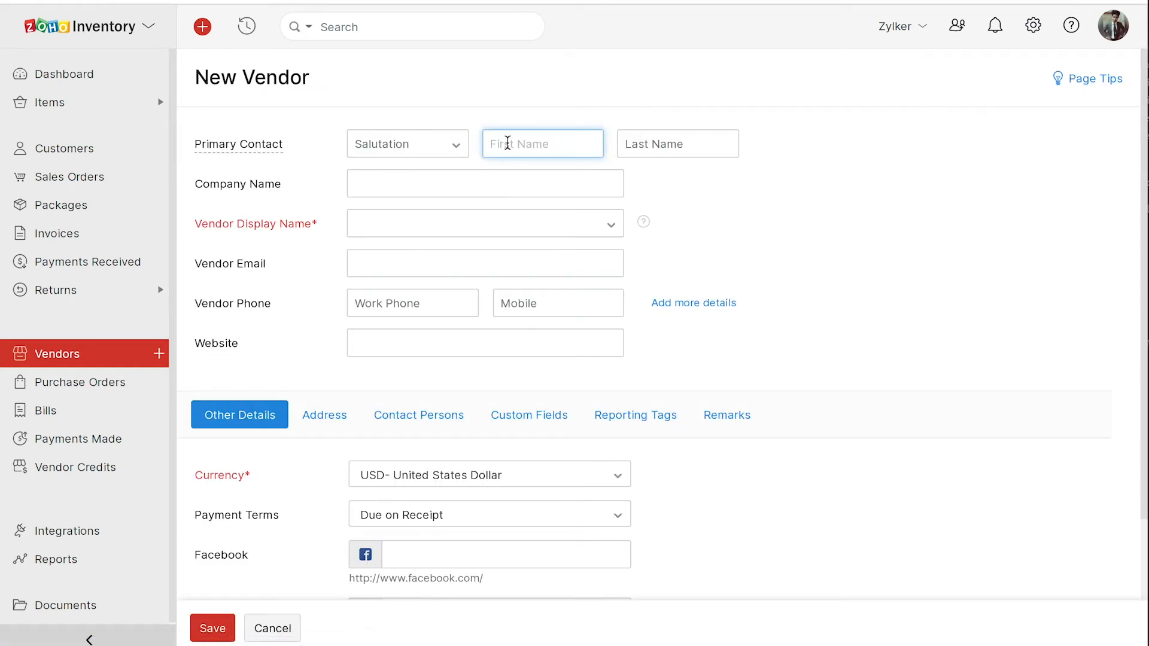
type("John")
left_click(438, 182)
type("Glassdoor")
left_click(406, 227)
left_click(397, 249)
left_click(397, 261)
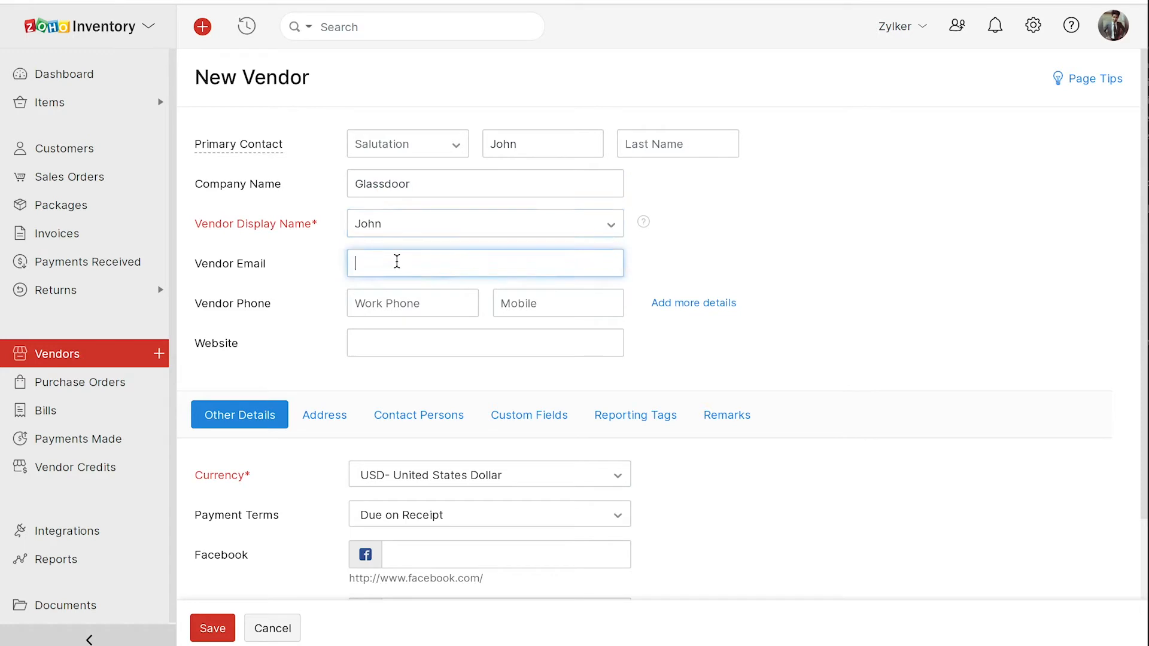
type("[blurred]")
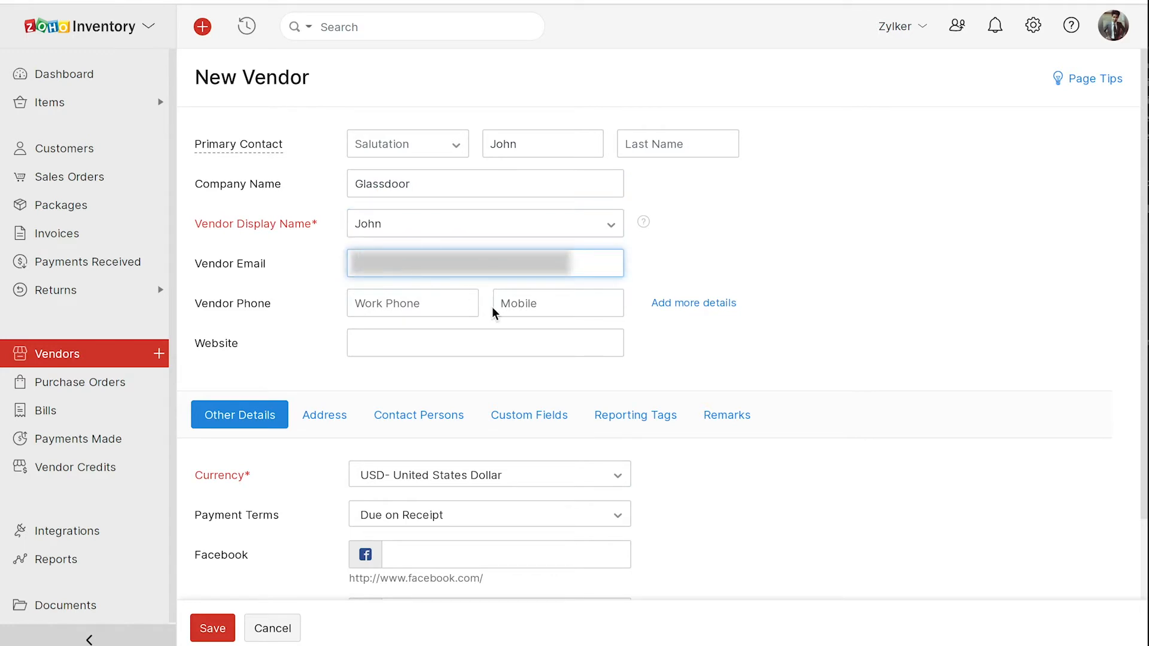
left_click(531, 303)
type("[blurred]")
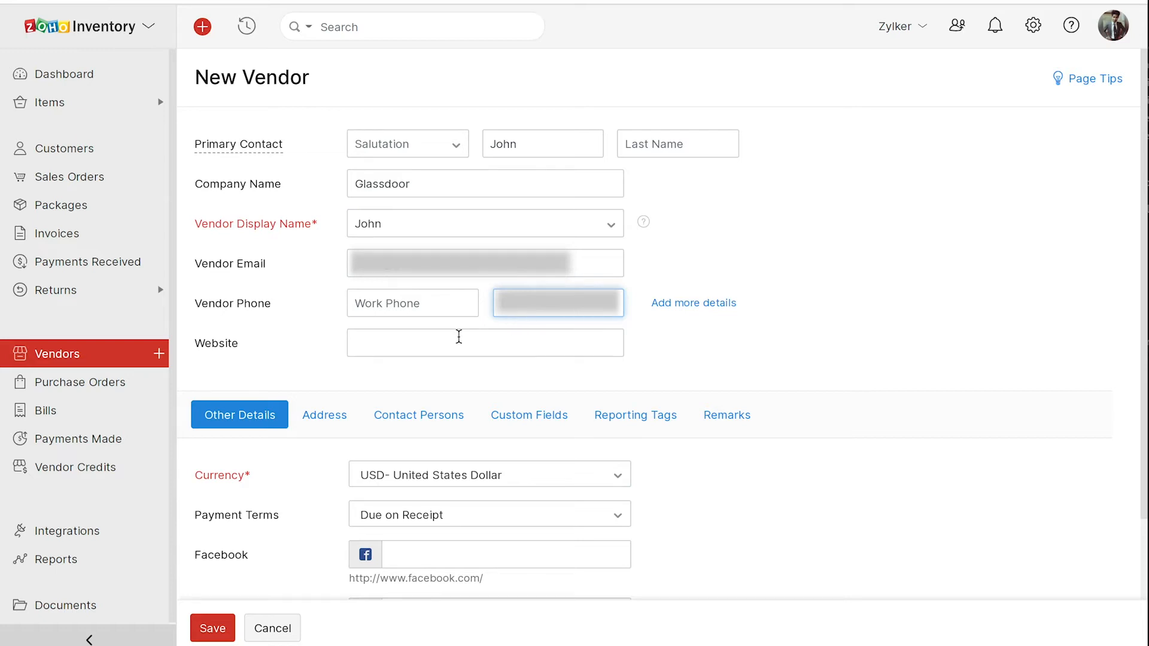
- Keep payment terms as Due on Receipt and bring up the vendor's address fields
scroll(321, 482, "down", 2)
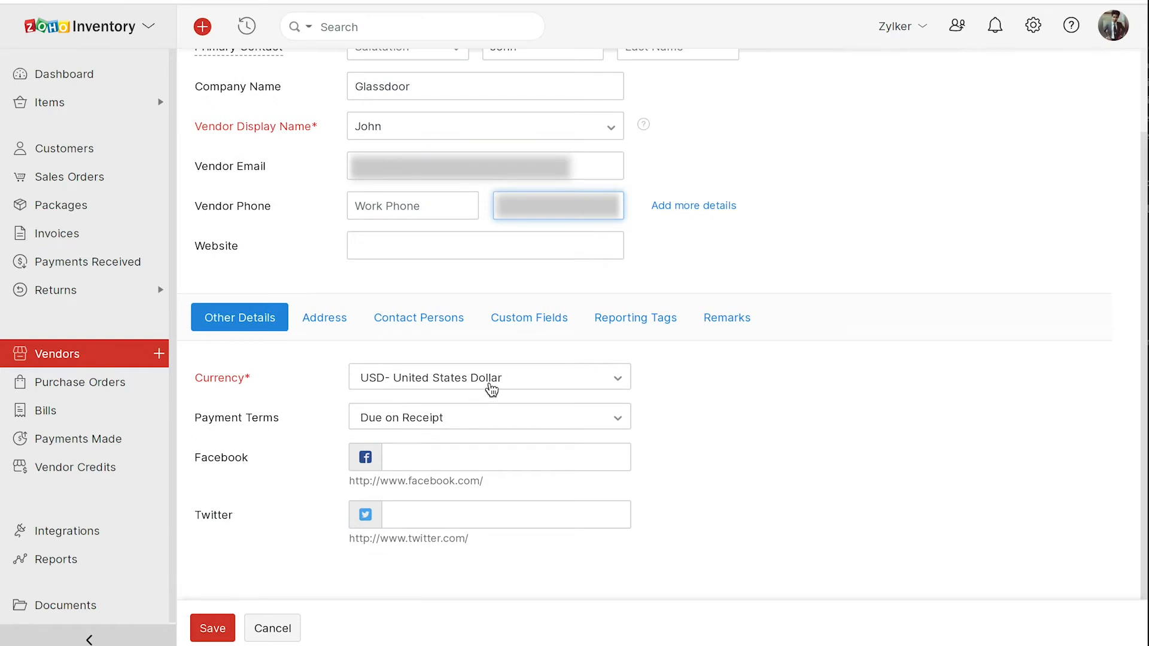
left_click(470, 421)
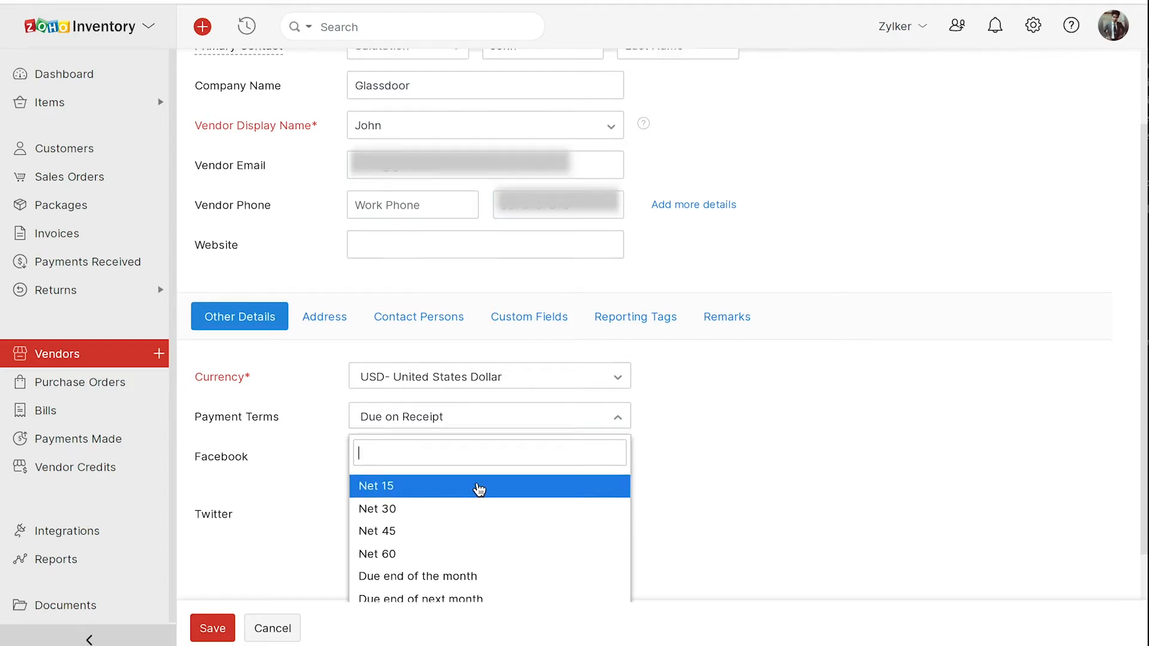
left_click(480, 358)
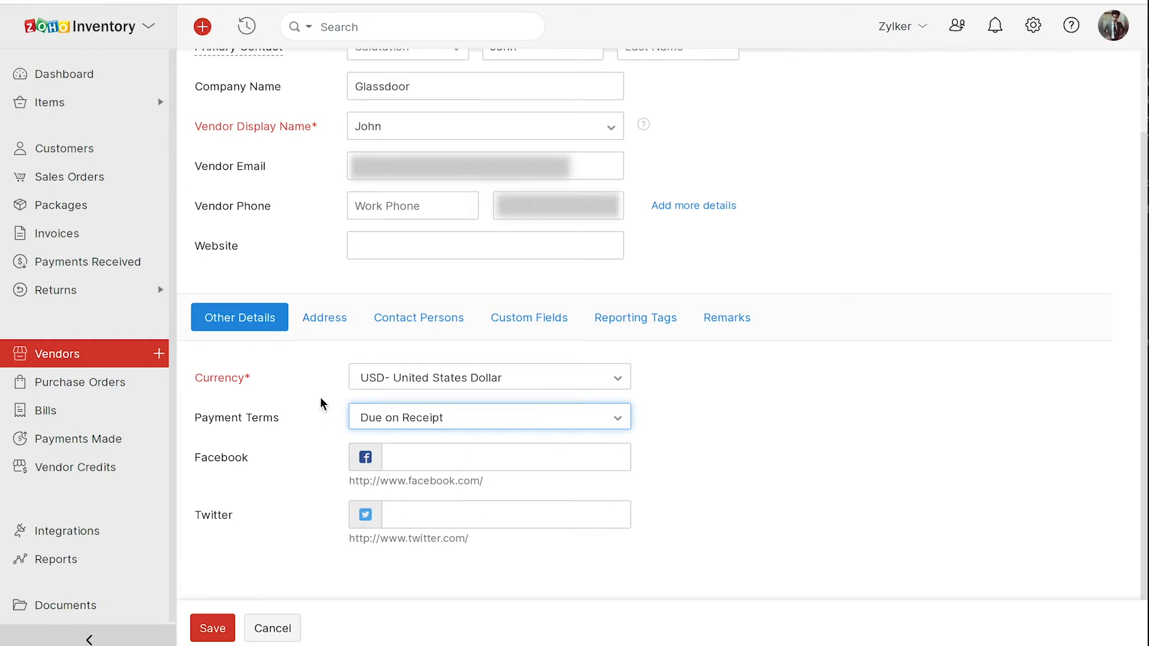
left_click(323, 319)
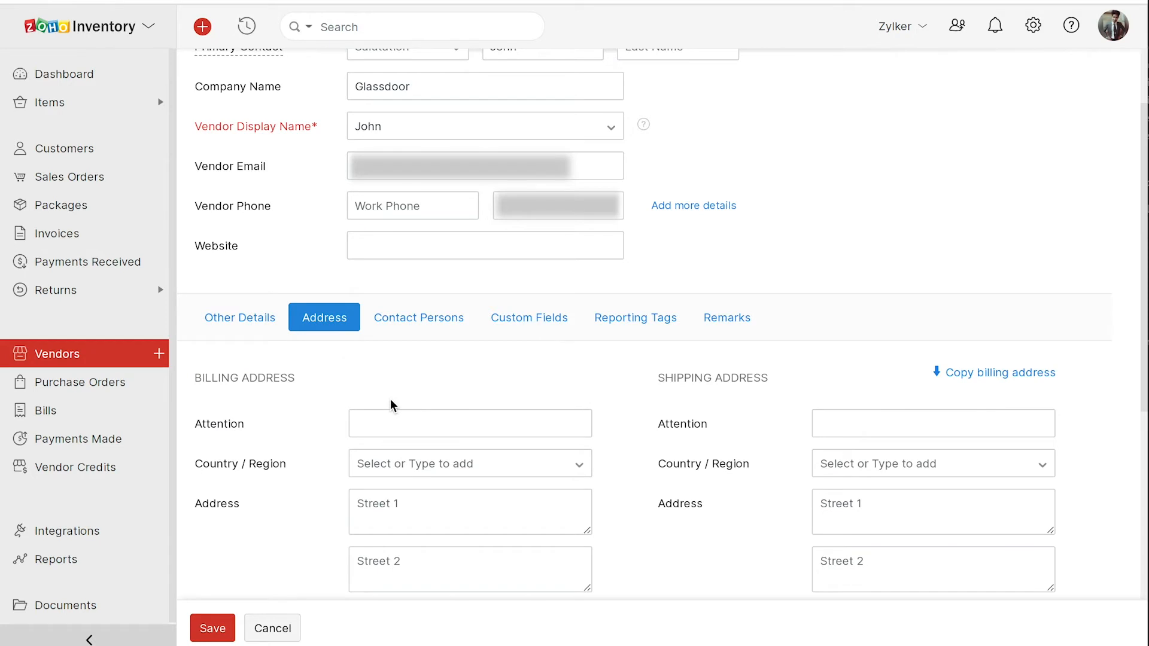
- Enter a U.S.A billing address with street, city California and a fax number
scroll(390, 401, "down", 3)
scroll(390, 401, "down", 2)
left_click(395, 243)
key("Return")
left_click(413, 276)
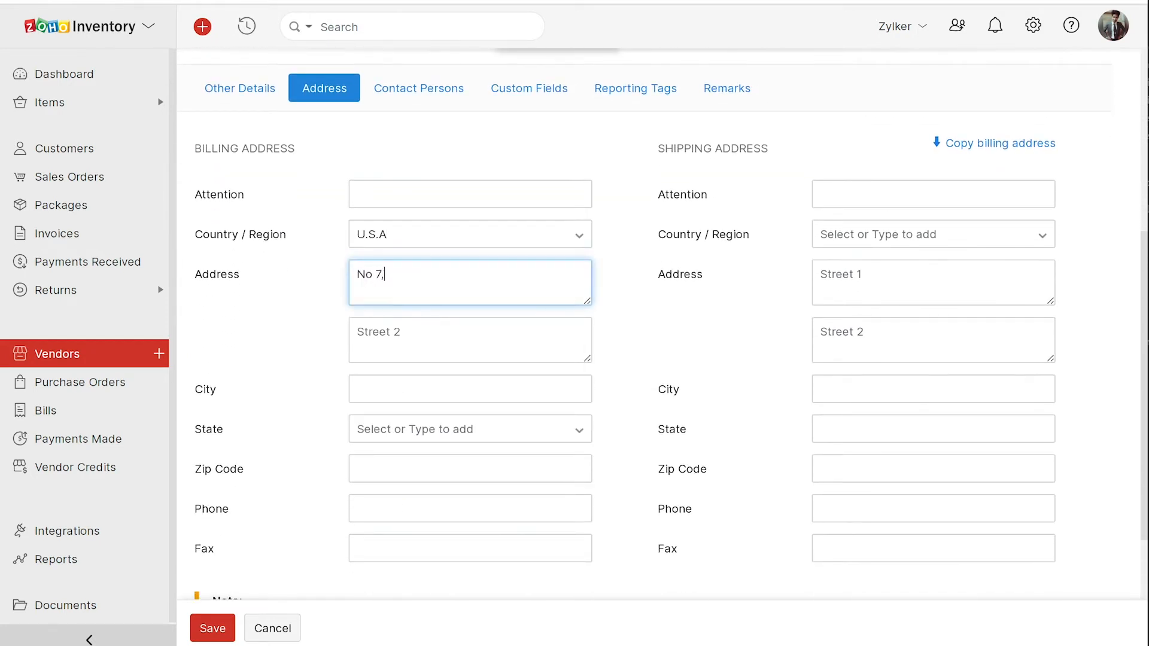
left_click(385, 389)
type("California")
left_click(407, 549)
type("123465")
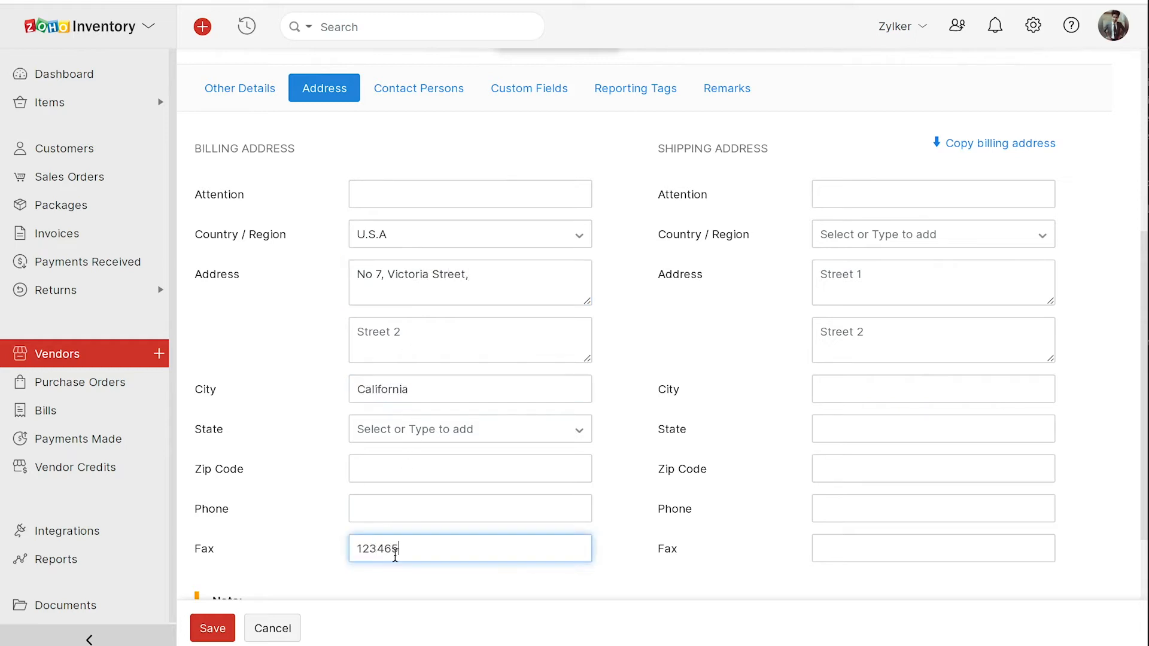
- Enter a U.S.A shipping address with two street lines, city New Jersey and a fax number
left_click(860, 234)
left_click(860, 257)
left_click(859, 281)
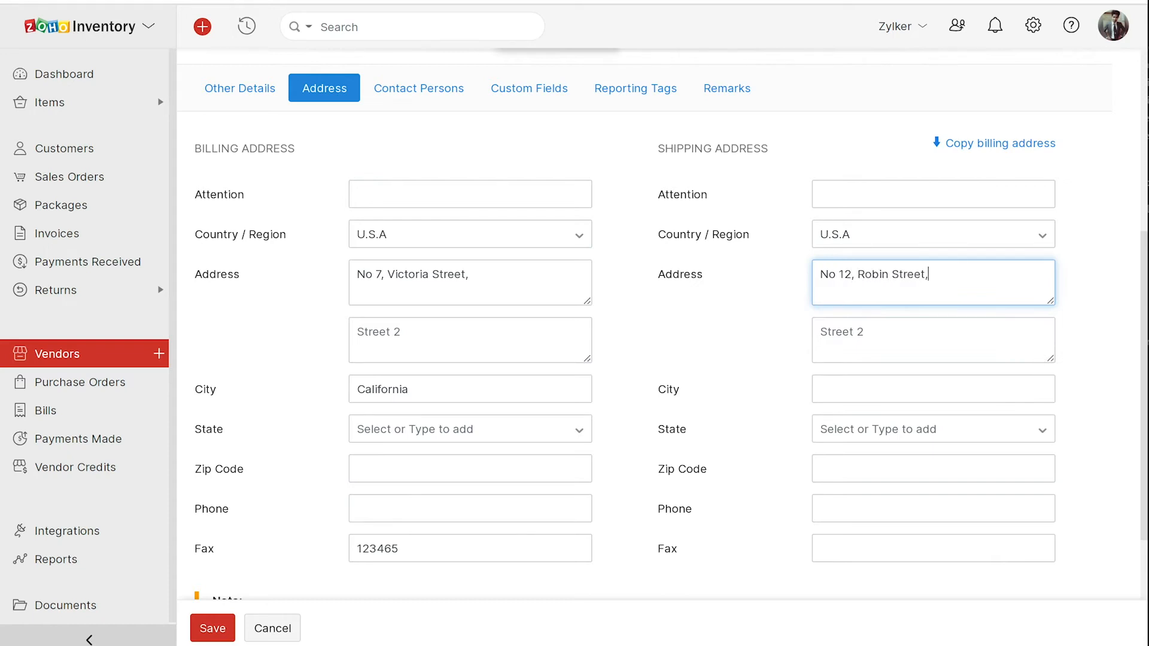
left_click(860, 335)
type("Lane View Road")
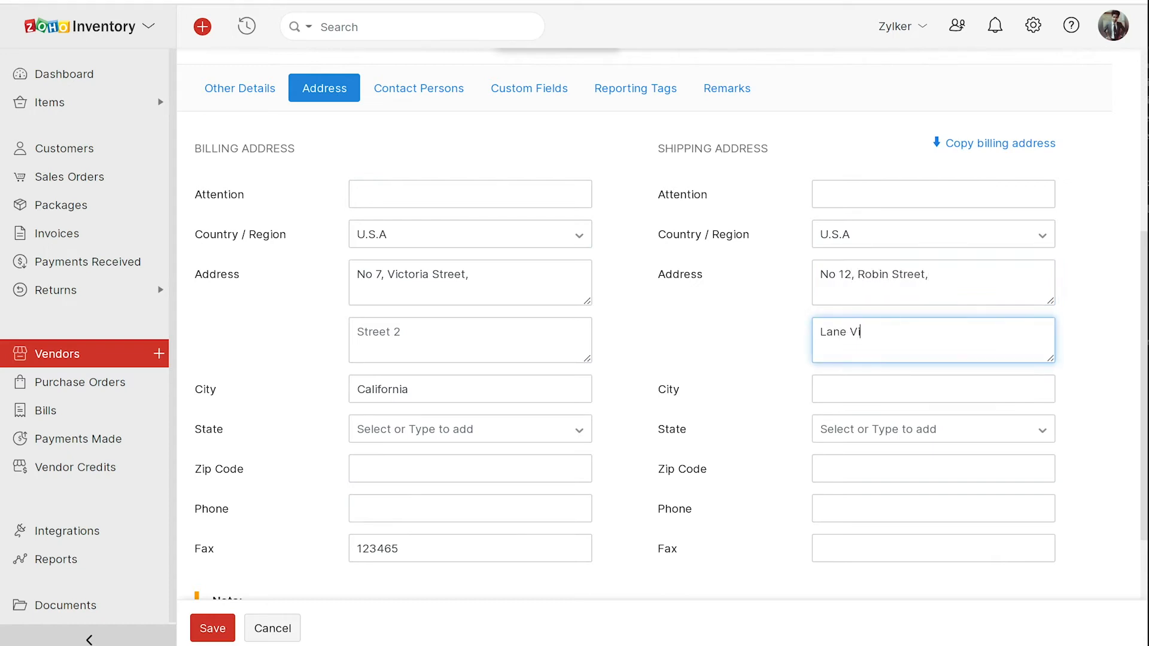
left_click(850, 390)
type("New Jersey")
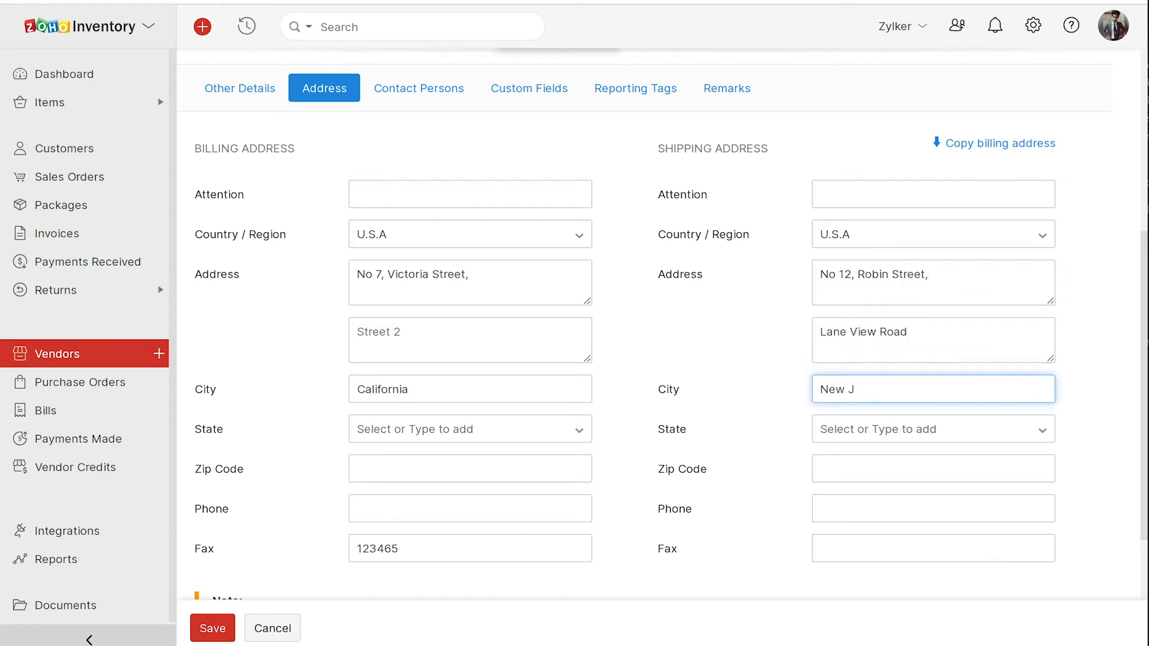
left_click(836, 539)
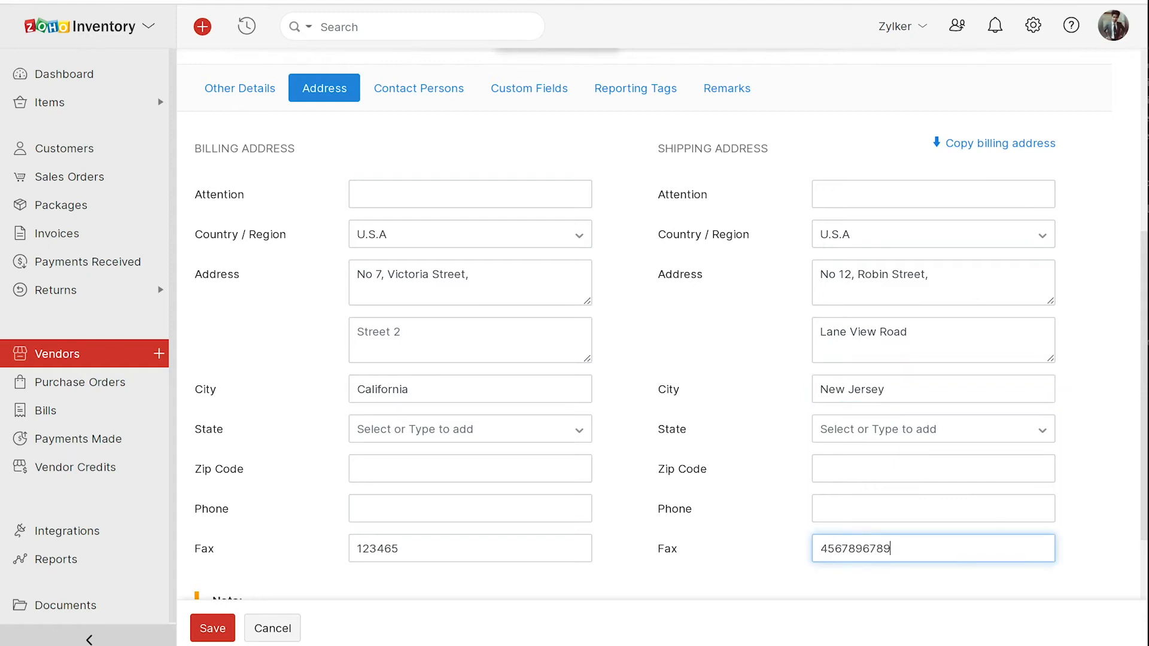
left_click(434, 85)
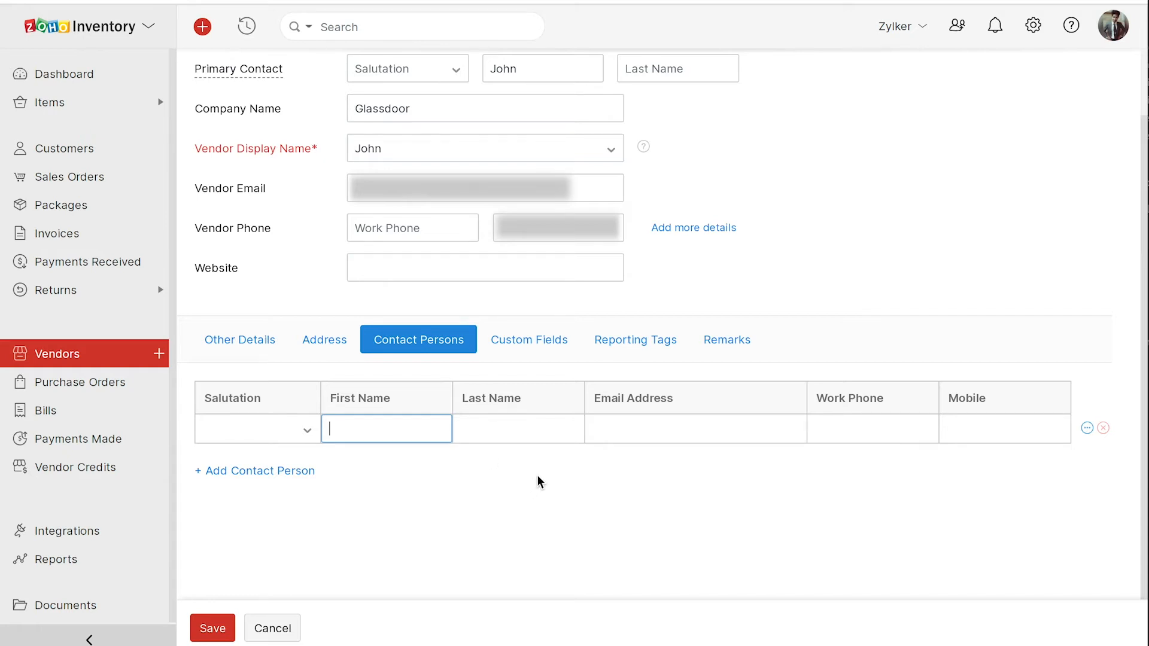
- Look through the vendor's custom fields, then its empty reporting tags: Sales Person, Store, Type of Billing
left_click(559, 338)
scroll(692, 439, "down", 2)
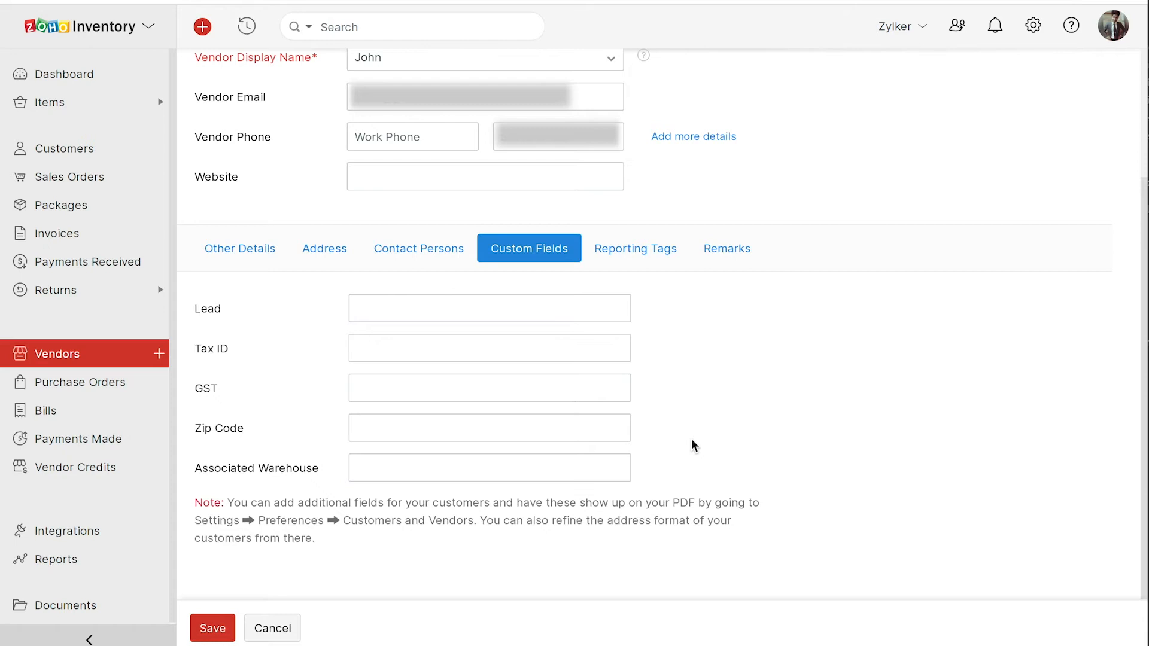
left_click(657, 252)
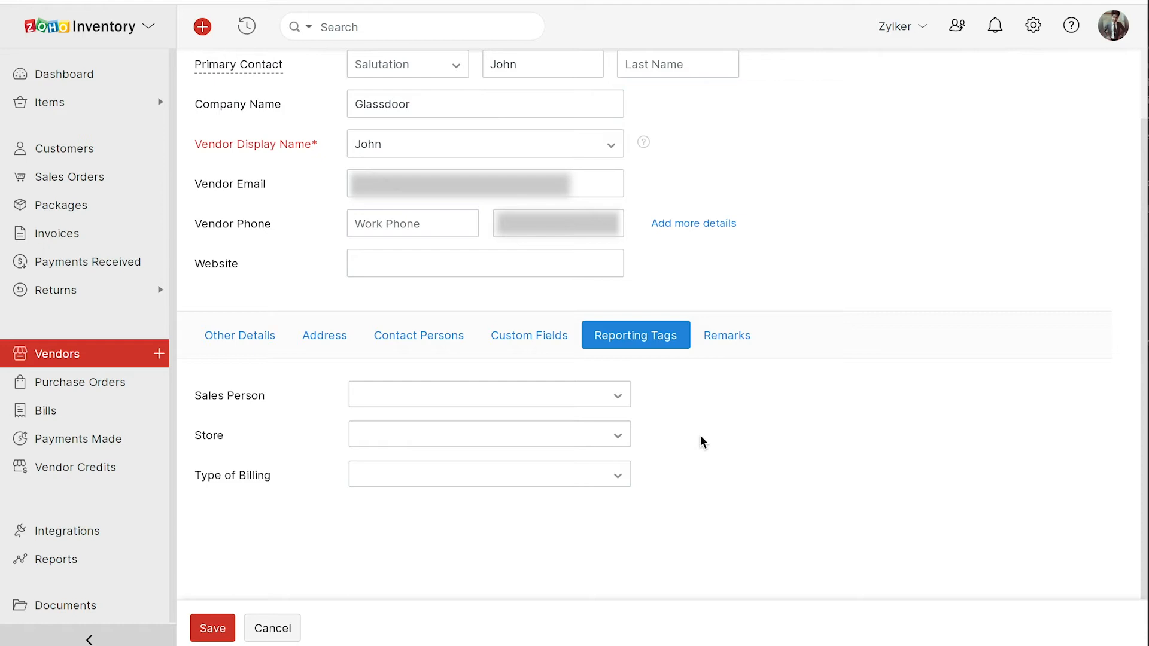
- Check the Reporting Tags settings and new-tag form, then show the vendor's blank Remarks section
left_click(1032, 29)
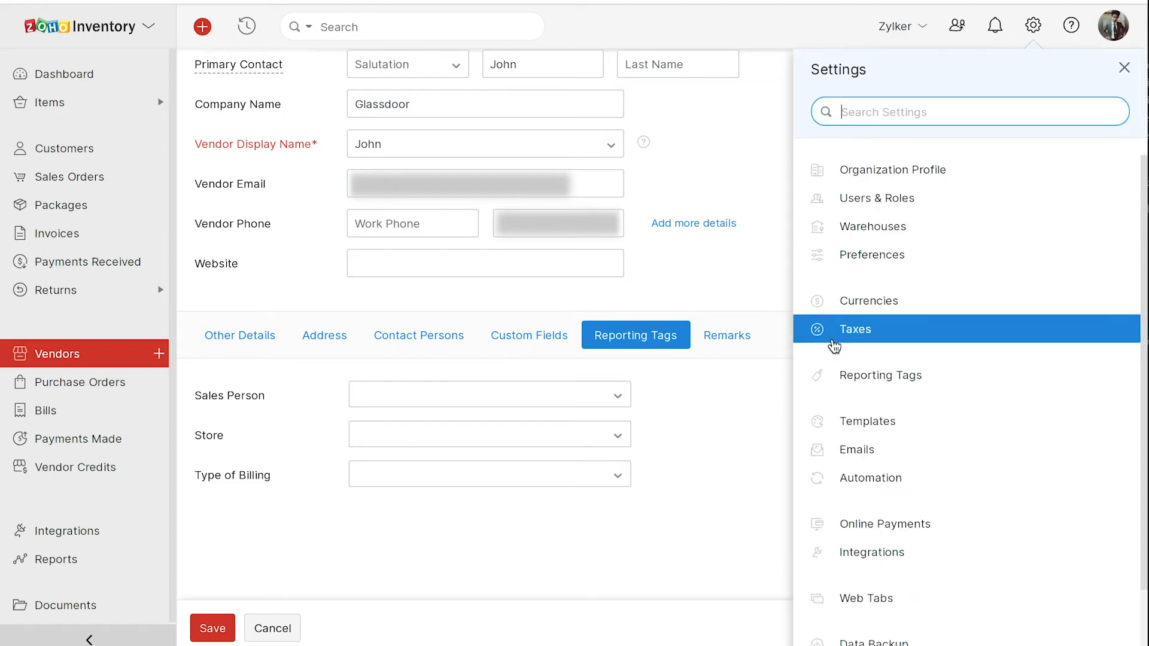
left_click(802, 376)
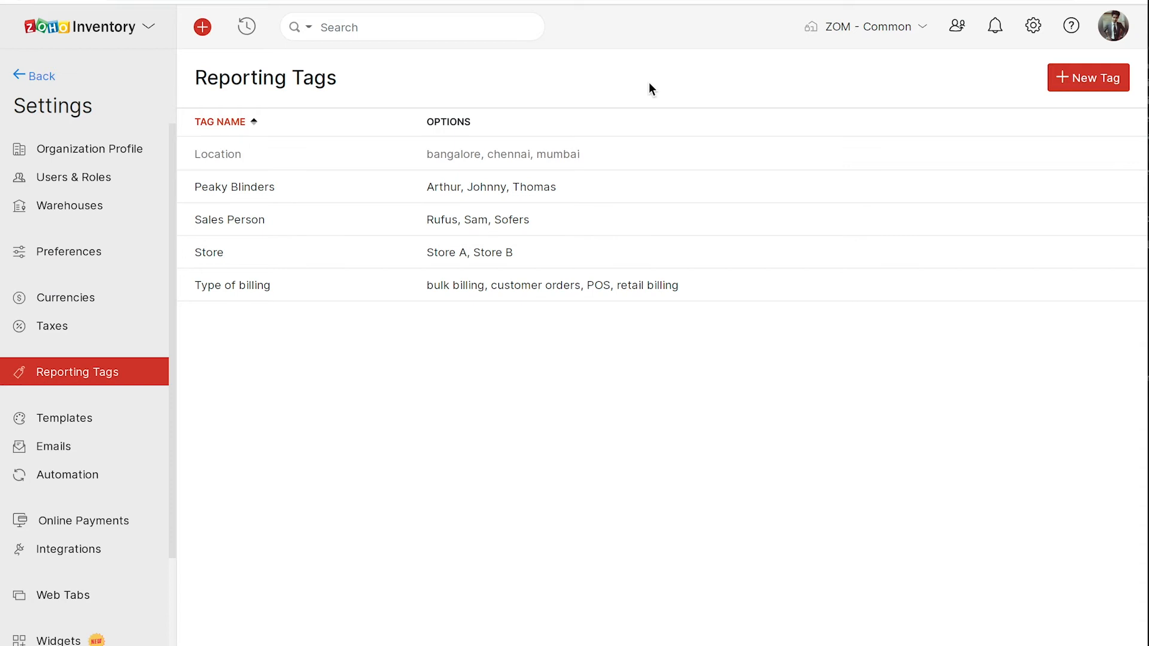
left_click(1074, 83)
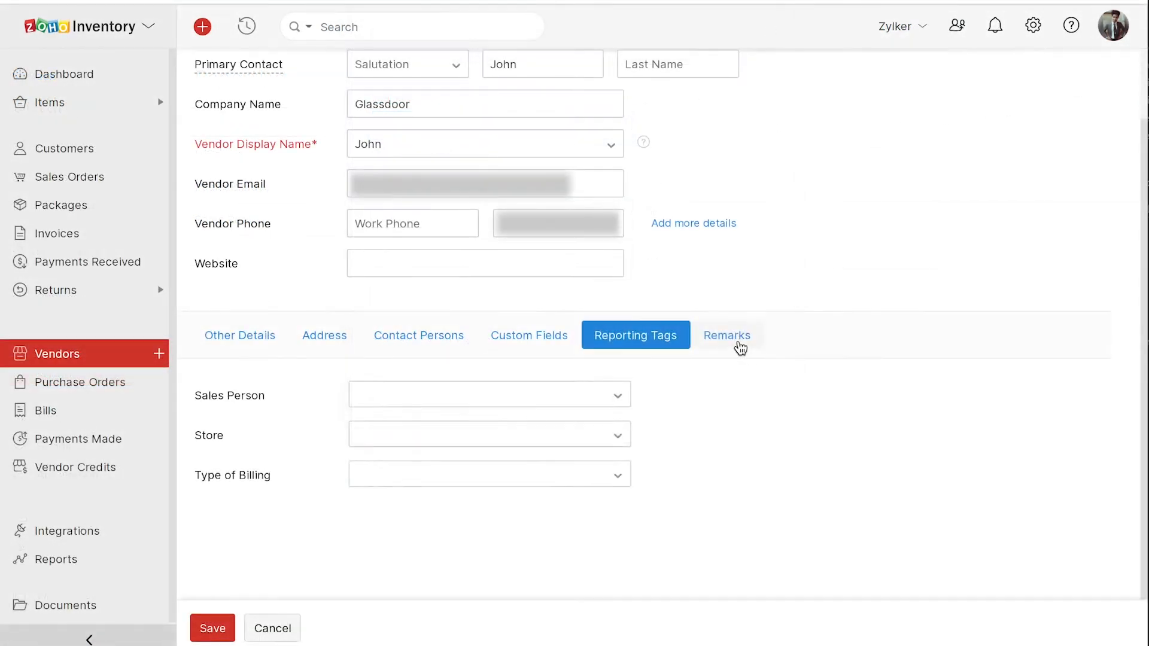
left_click(739, 346)
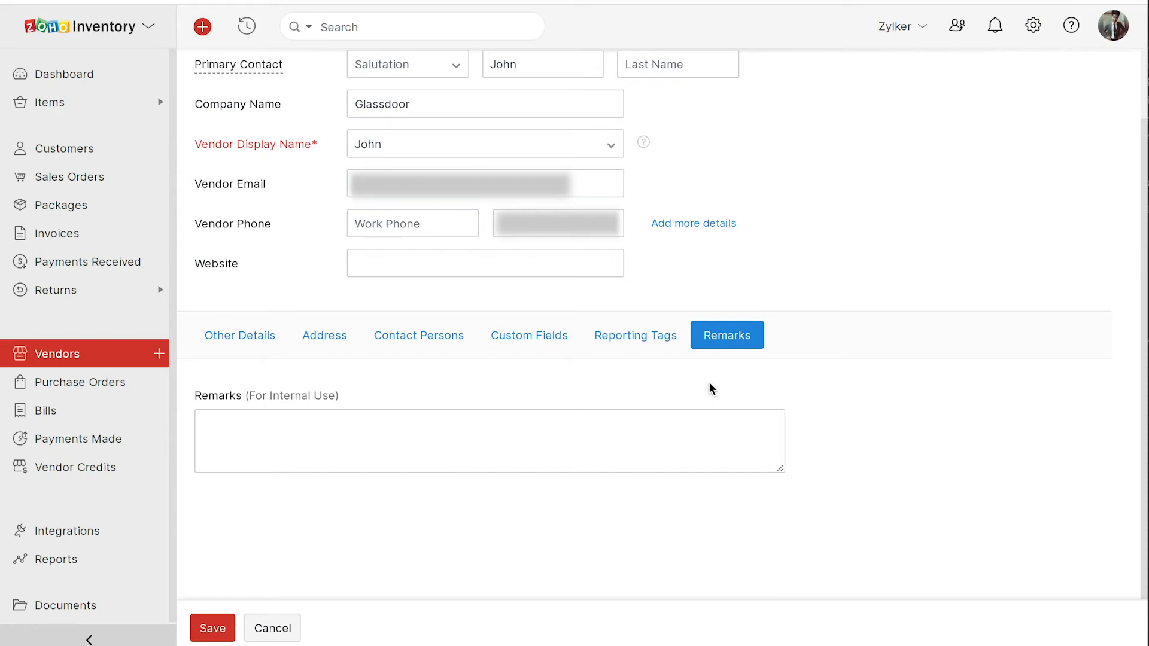
- Save vendor John, then open the Active Vendors list options
left_click(212, 628)
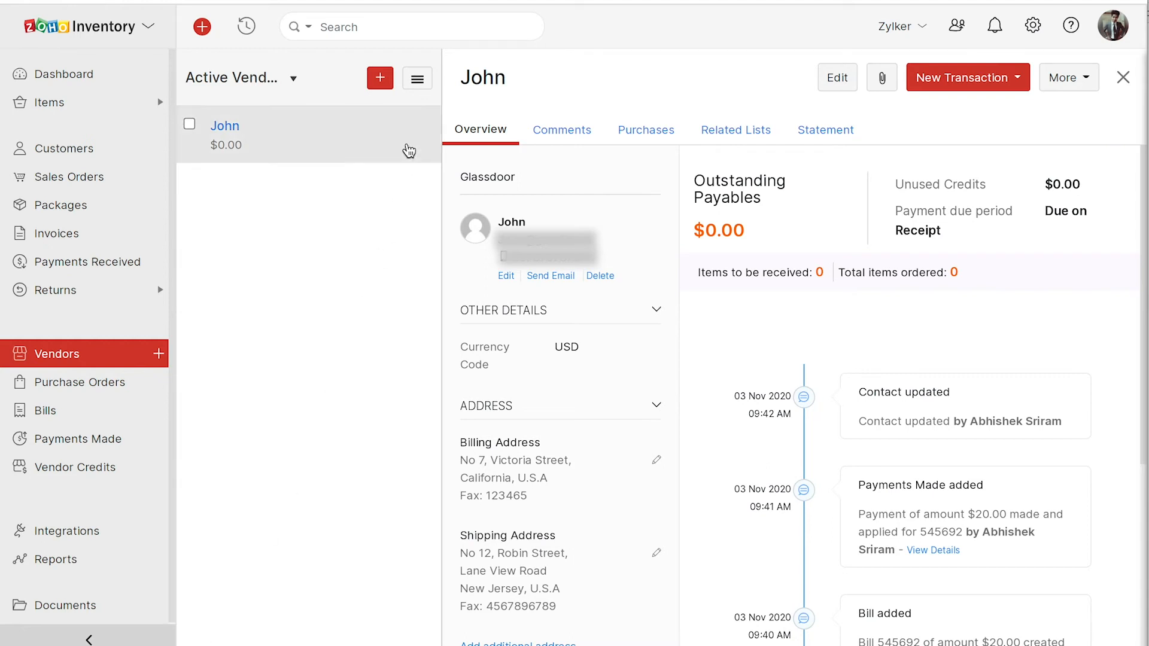
left_click(418, 84)
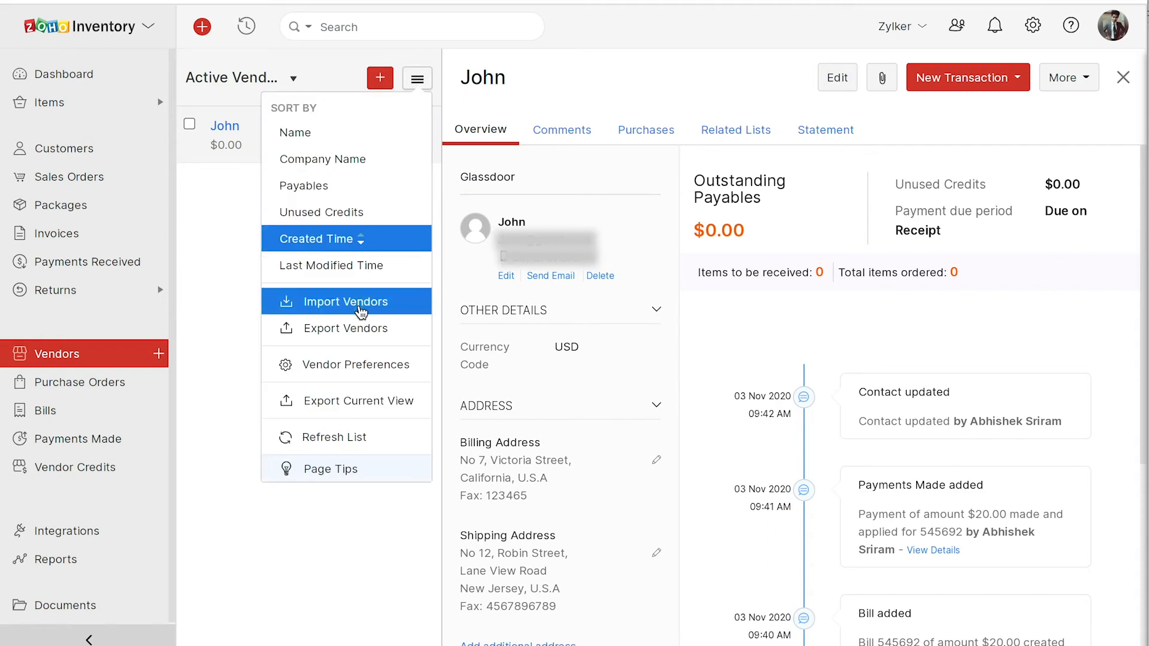
- Start a vendor import and choose Vendors.csv as the import file
left_click(359, 303)
left_click(400, 209)
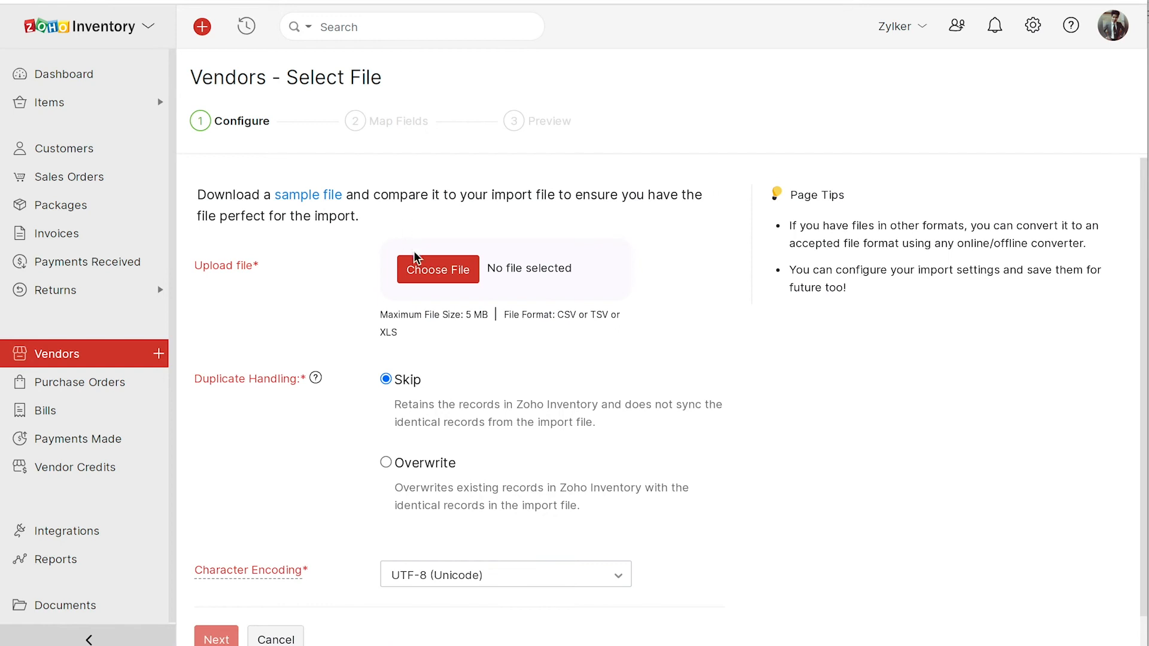
left_click(437, 269)
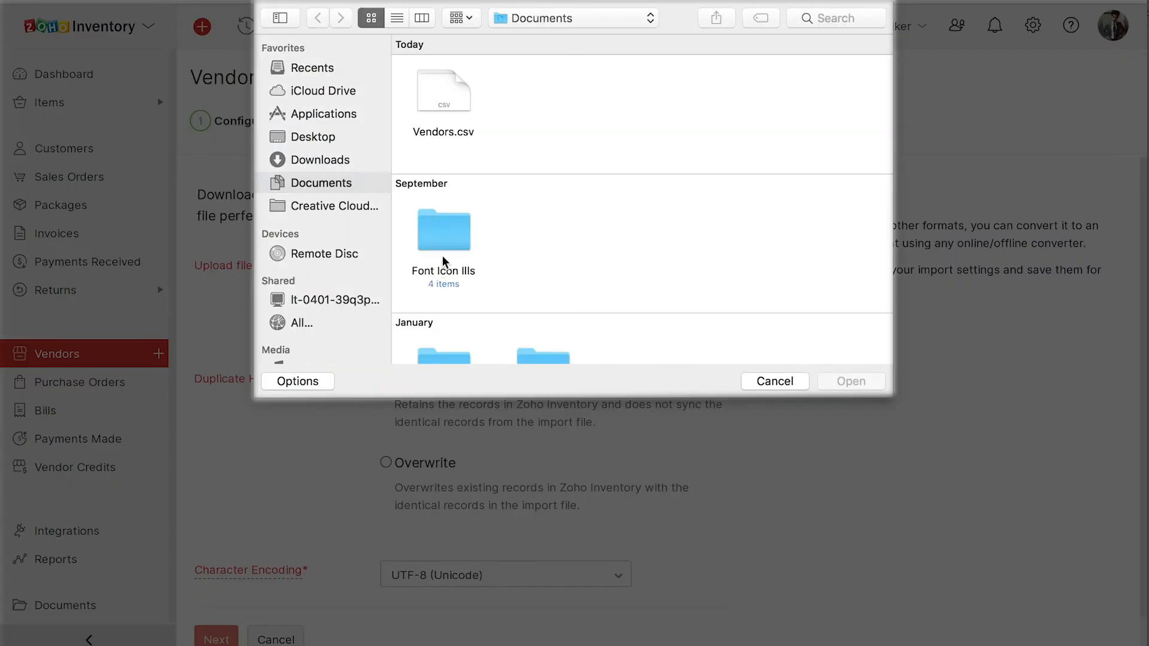
double_click(455, 97)
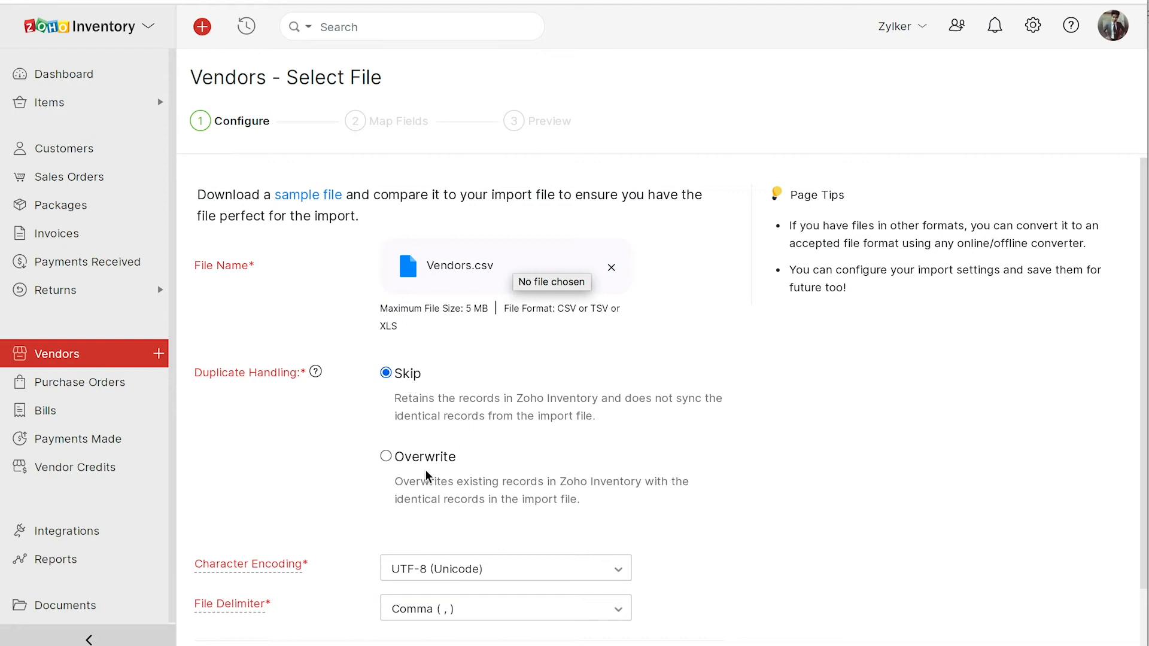
- Review the field mappings and advance to the Preview with 1 vendor ready, 0 skipped
scroll(508, 468, "down", 2)
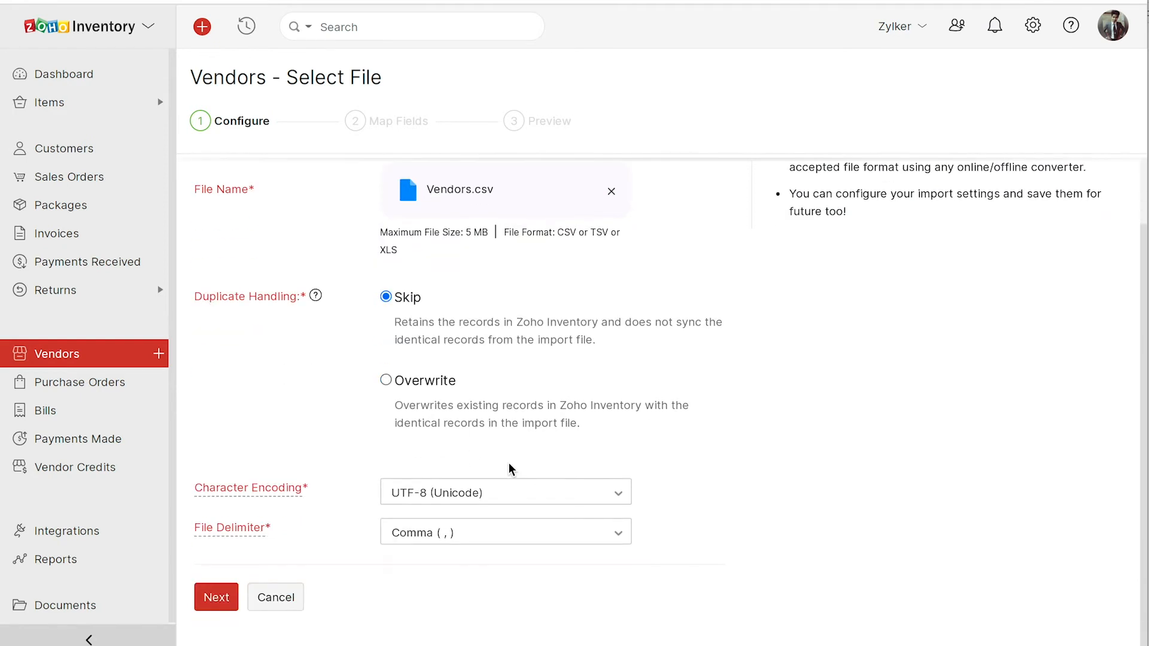
left_click(222, 598)
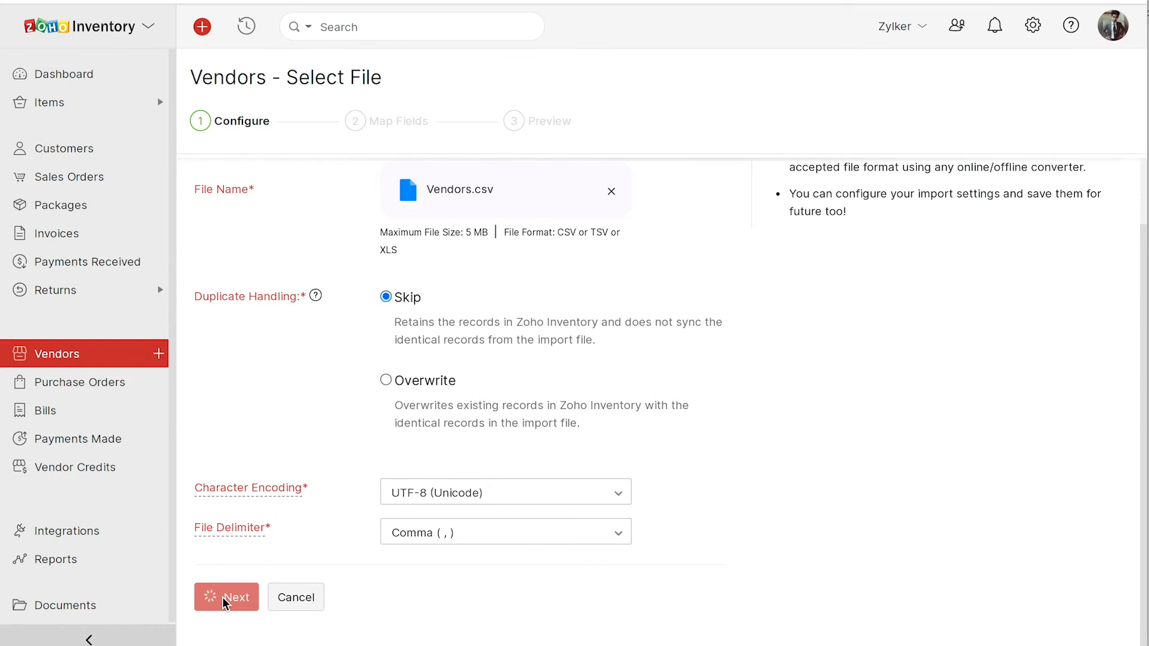
scroll(298, 594, "down", 15)
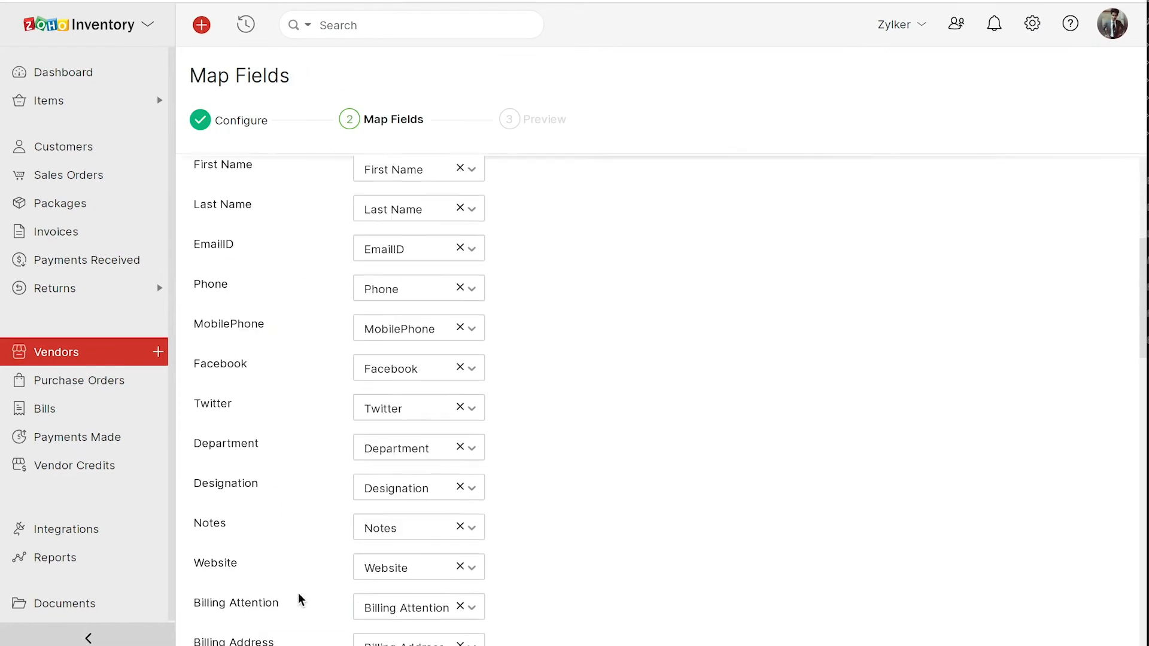
scroll(298, 594, "down", 5)
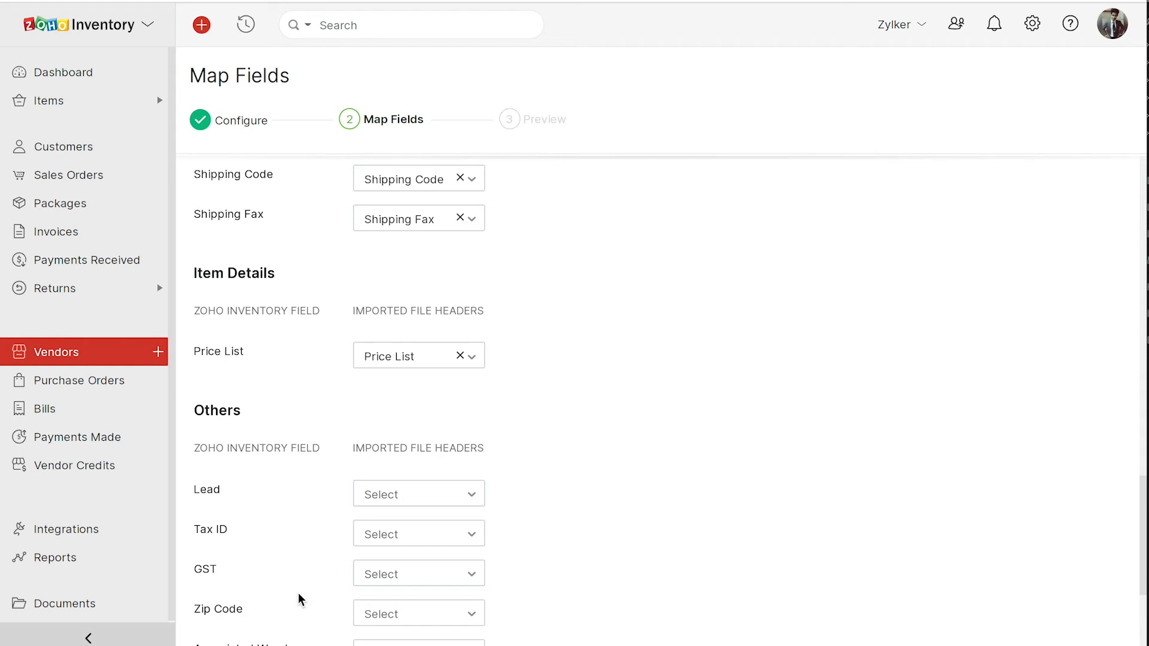
scroll(299, 594, "down", 4)
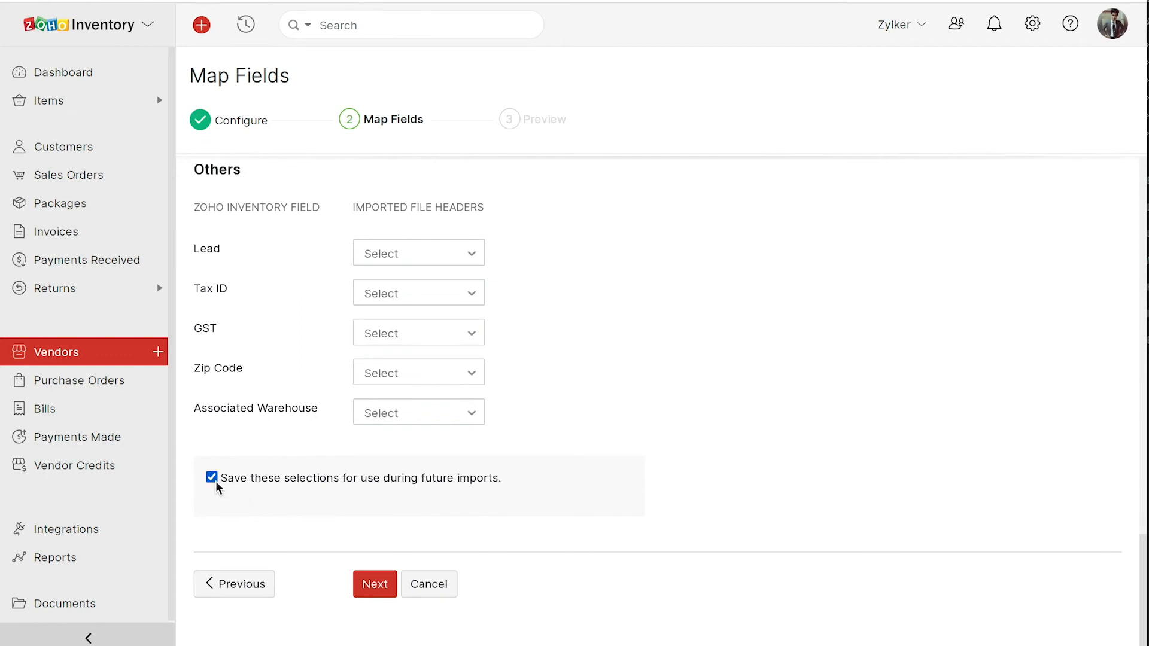
left_click(372, 584)
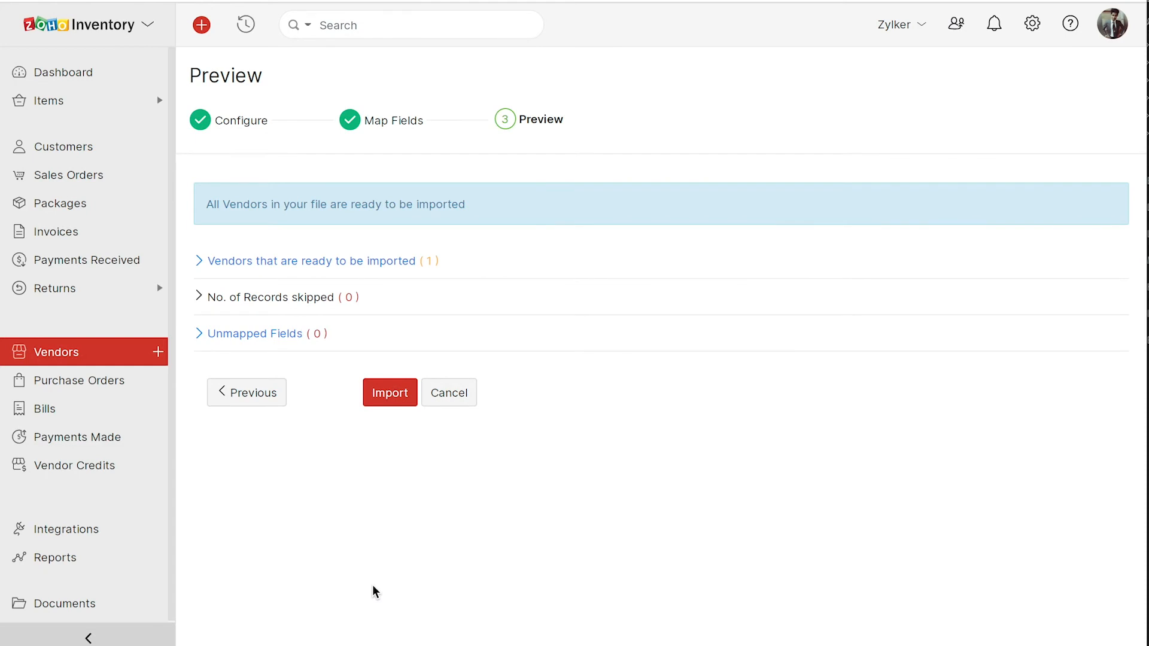
- Import the one vendor from Vendors.csv
left_click(403, 398)
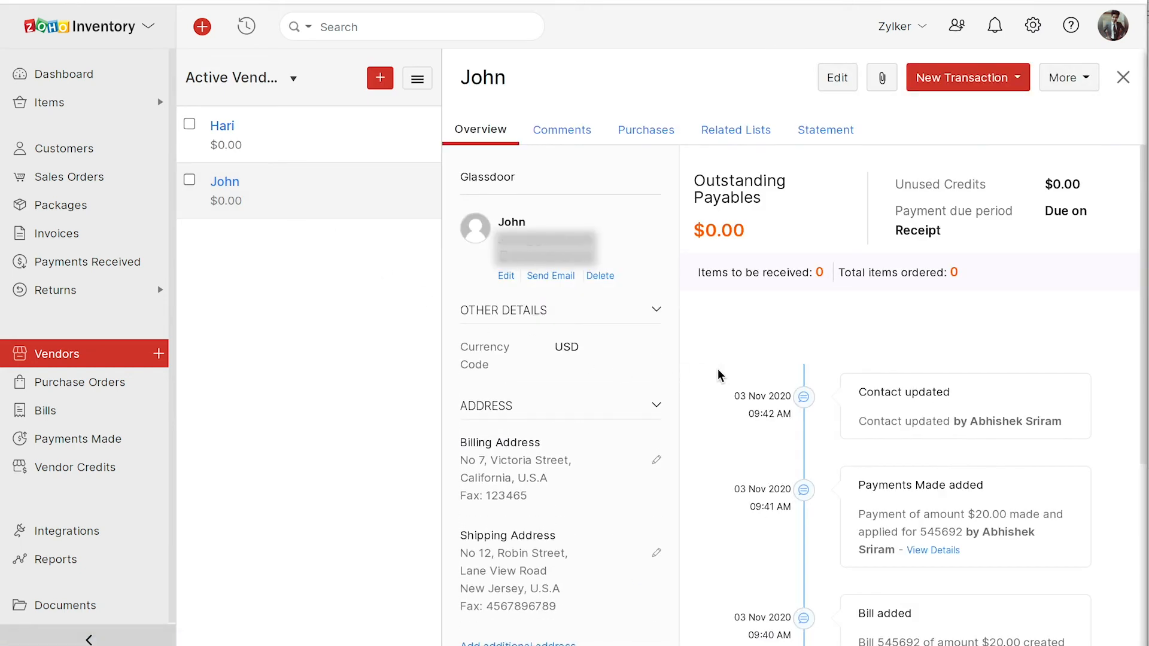
- Browse the vendor's comments and purchases, then its 01–30 Nov 2020 statement showing $20.00 paid
left_click(560, 133)
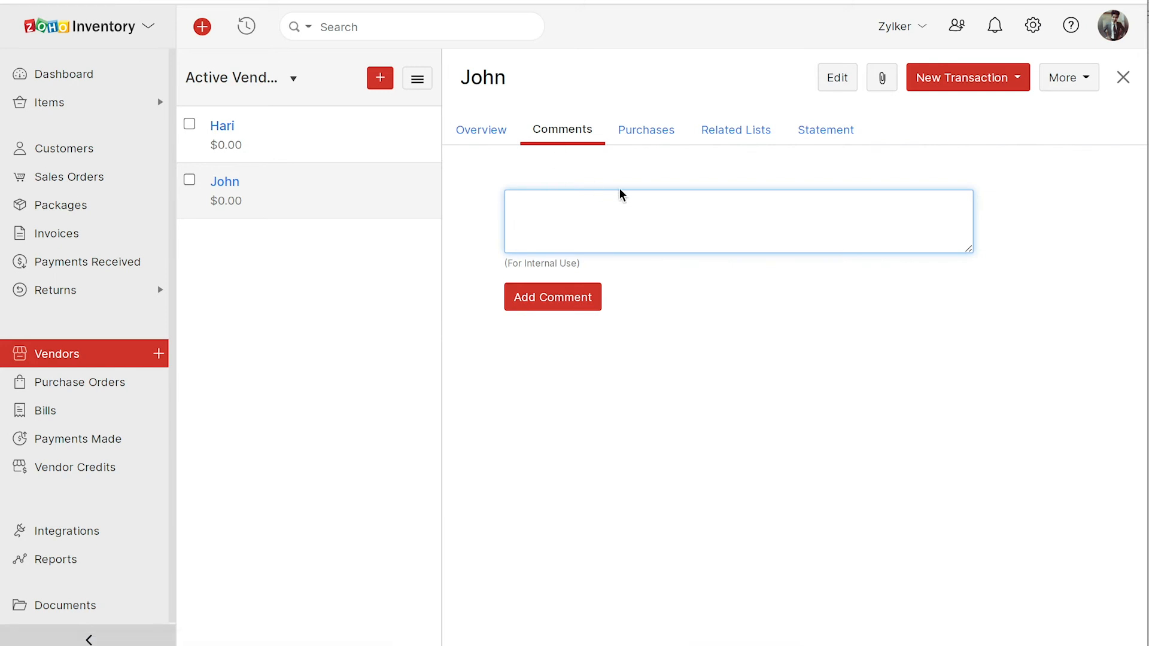
left_click(649, 140)
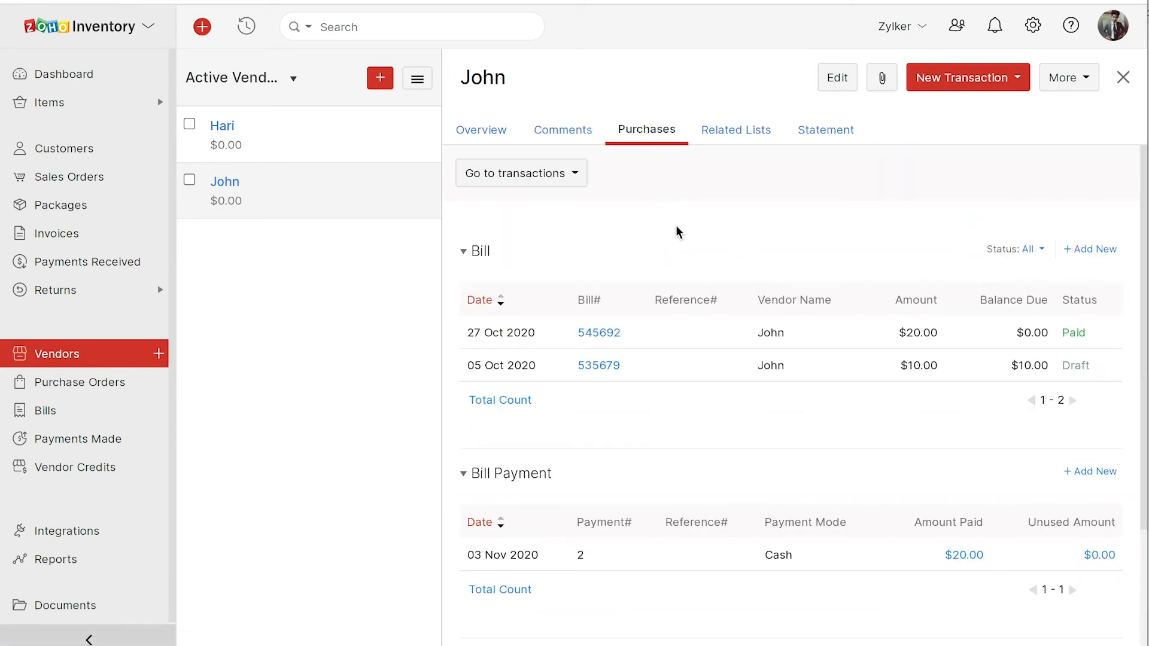
scroll(678, 233, "down", 3)
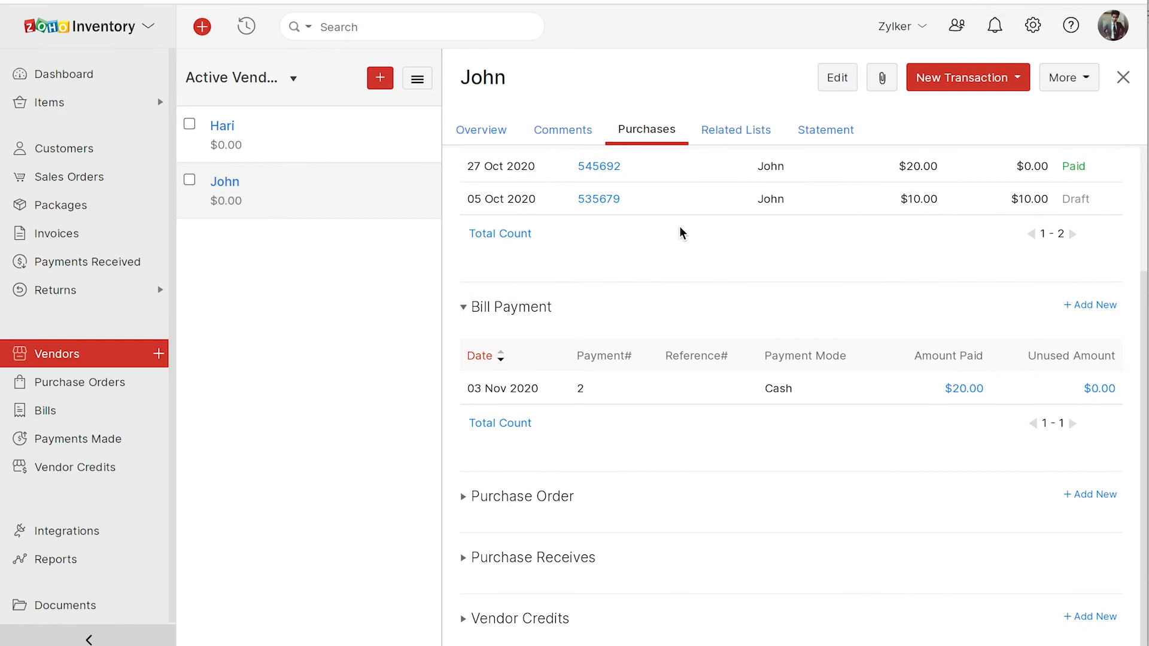
left_click(825, 138)
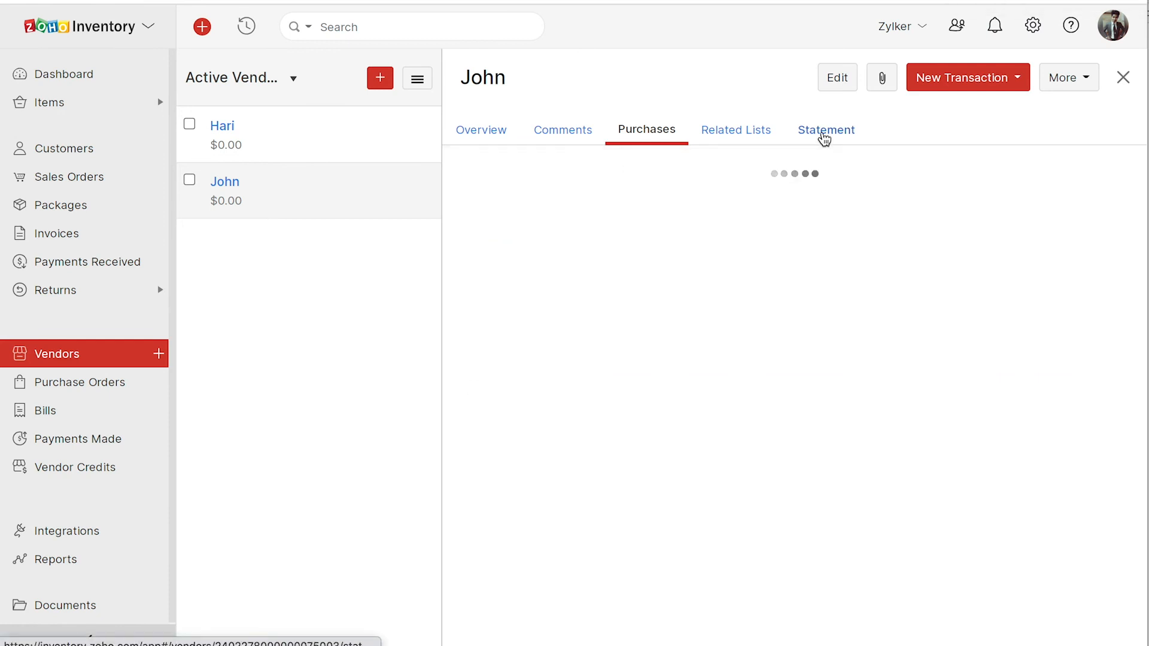
scroll(721, 341, "down", 3)
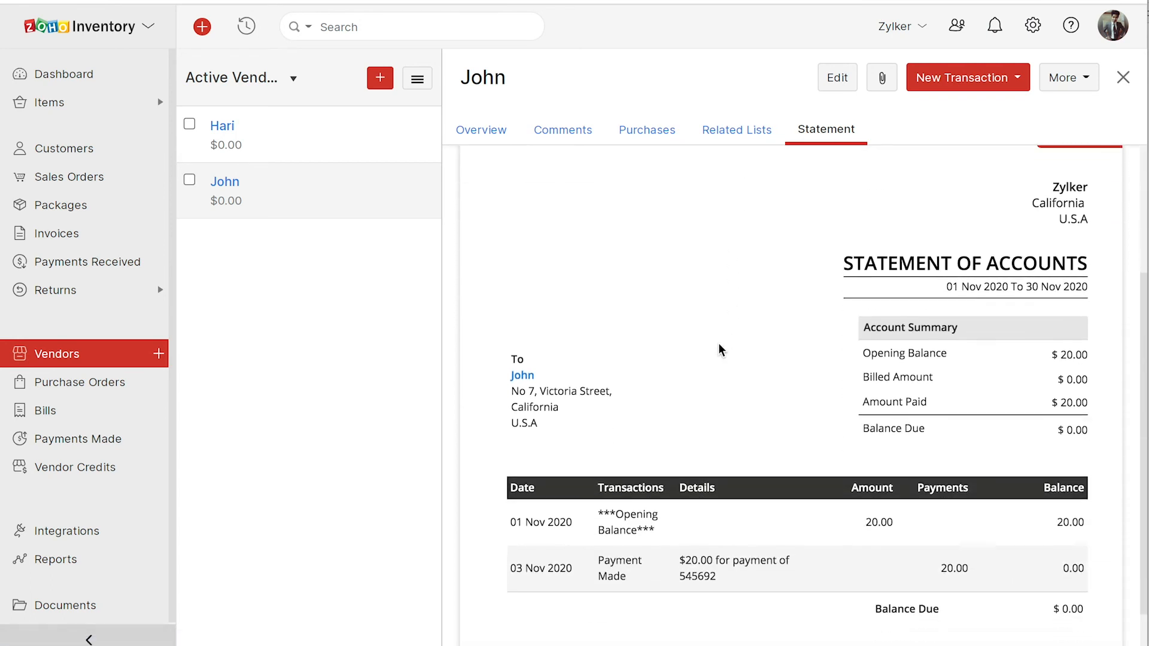
scroll(721, 351, "down", 1)
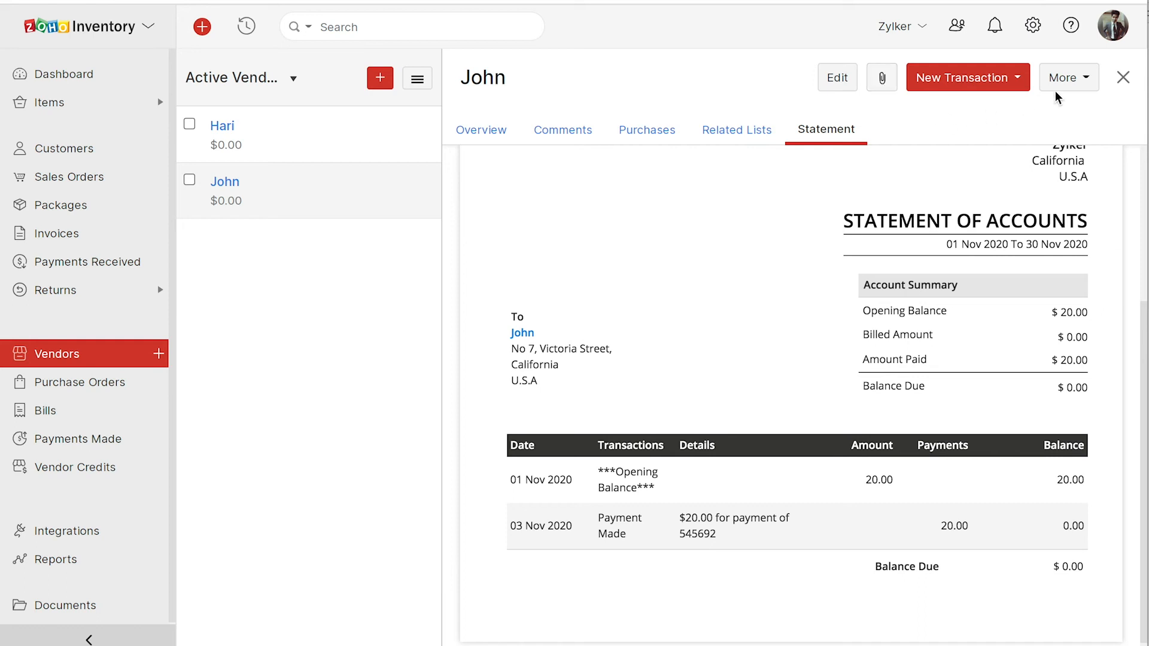
left_click(1081, 83)
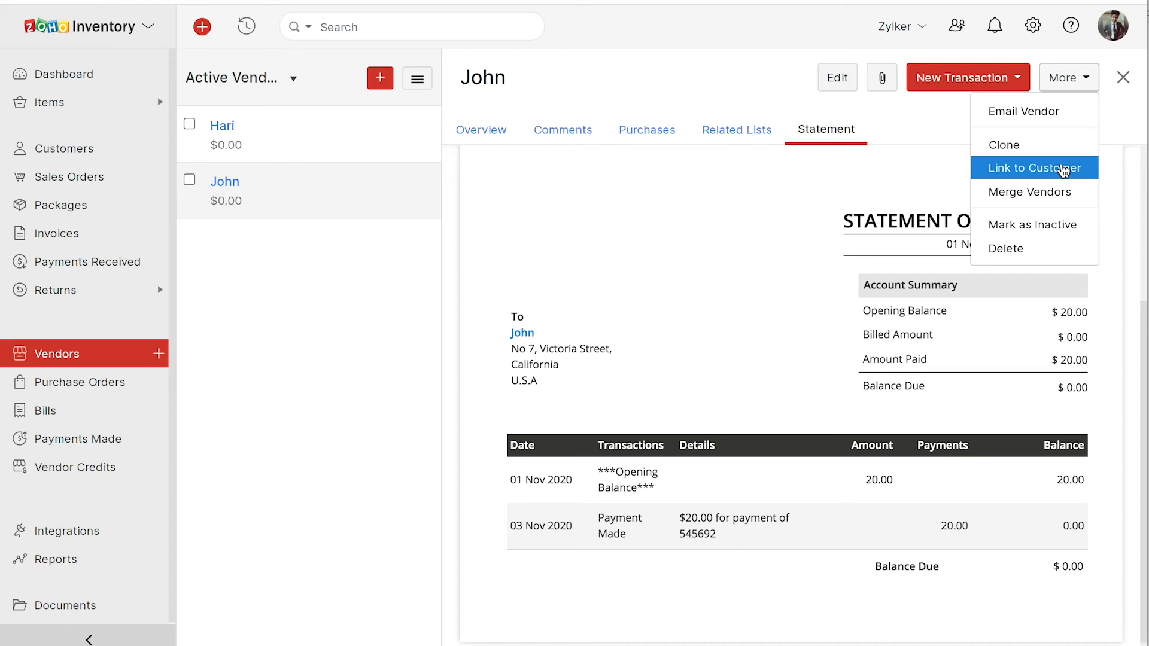
left_click(954, 169)
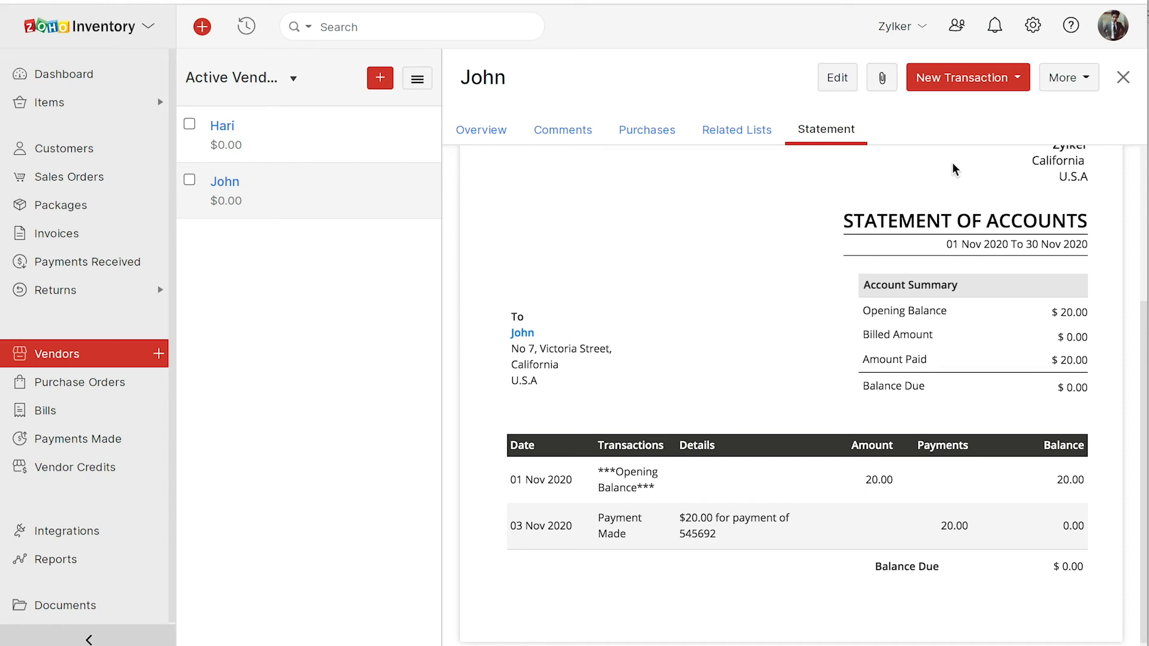
left_click(1089, 84)
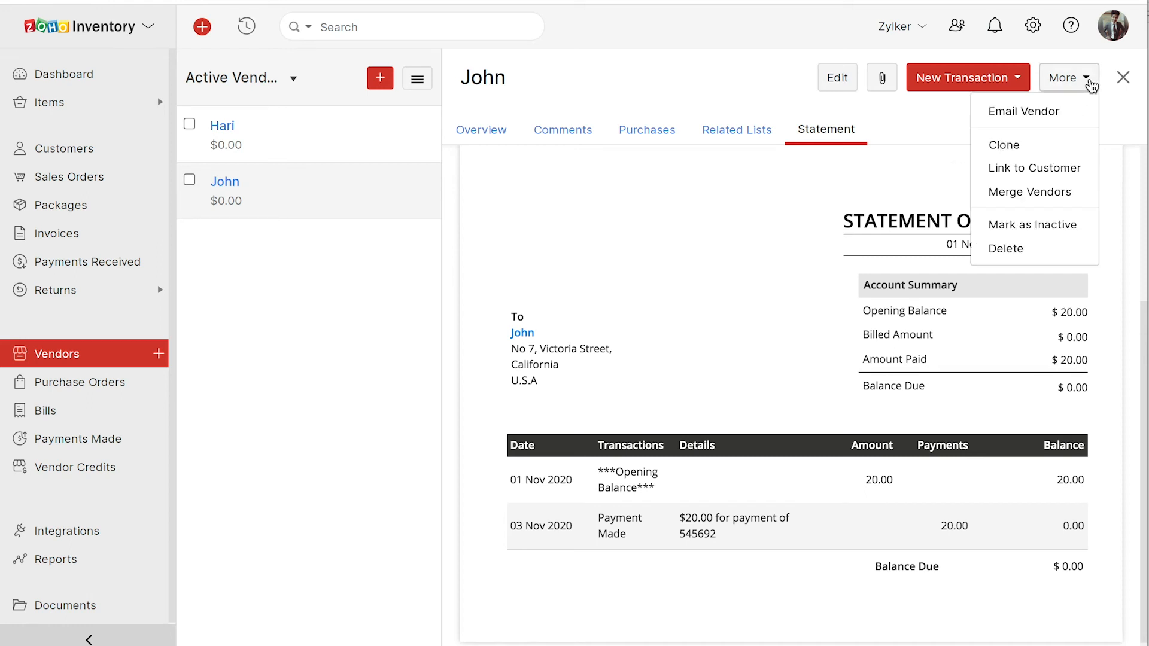
left_click(938, 126)
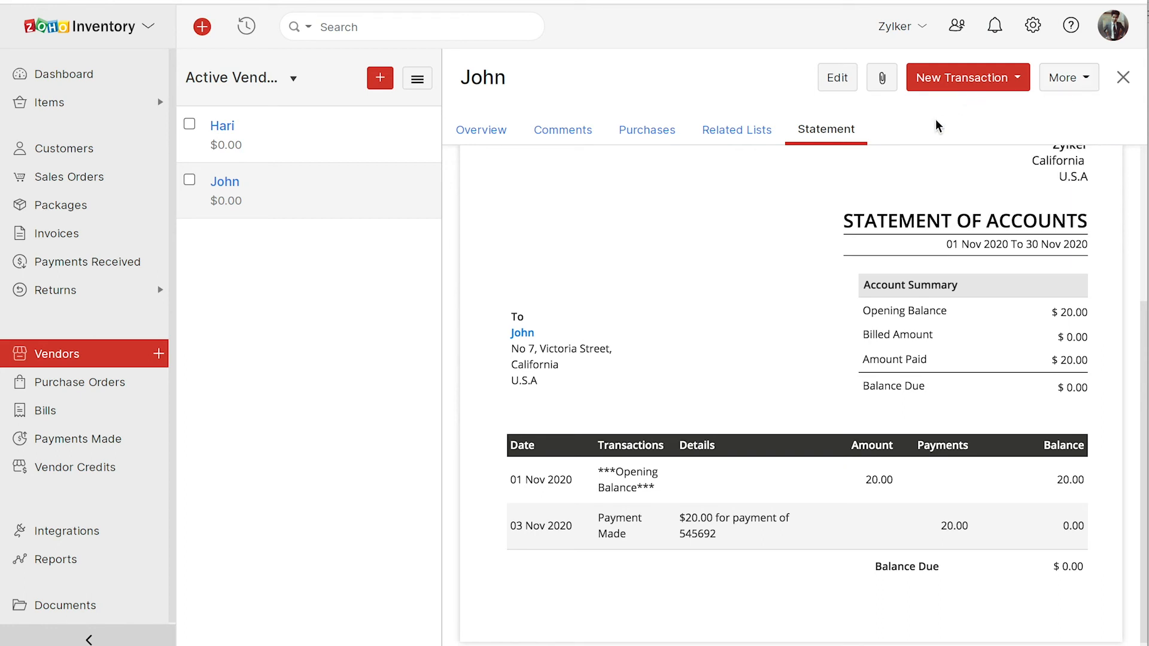
left_click(1033, 25)
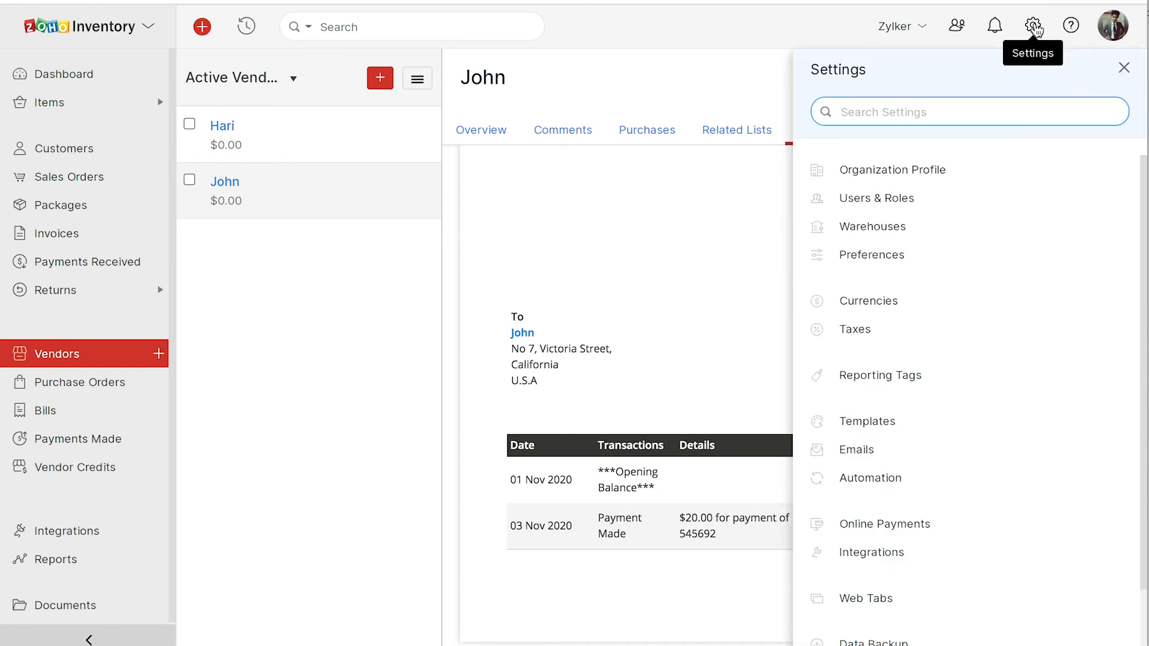
- Open Customers and Vendors preferences and list the address-format placeholders
left_click(877, 255)
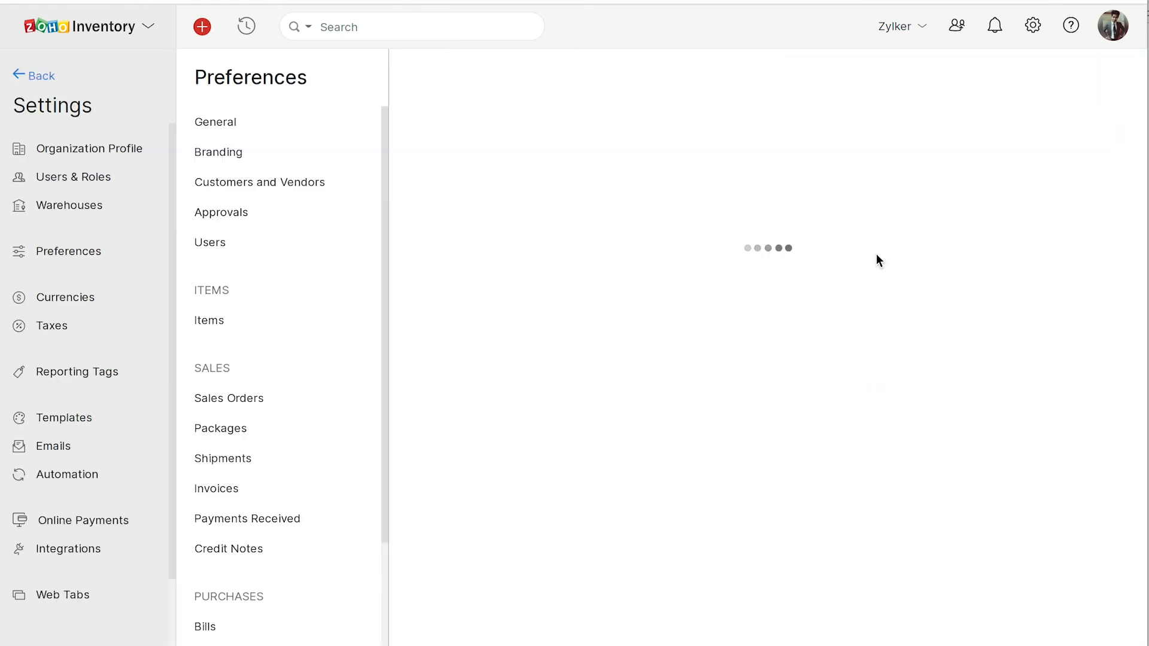
left_click(317, 190)
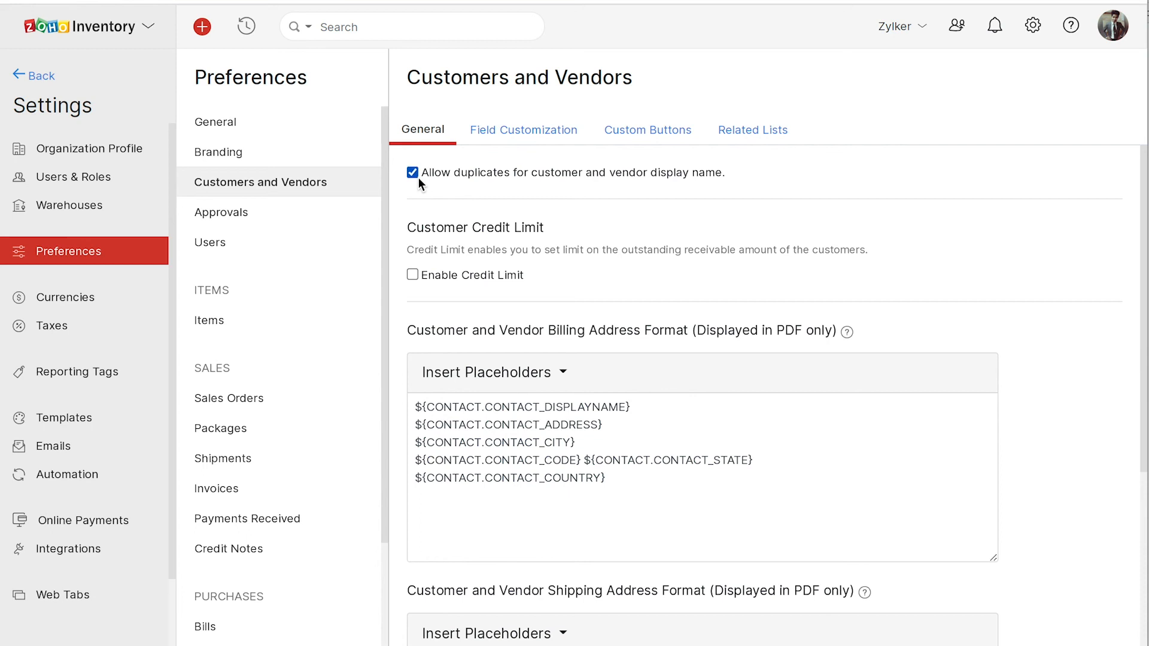
scroll(599, 302, "down", 3)
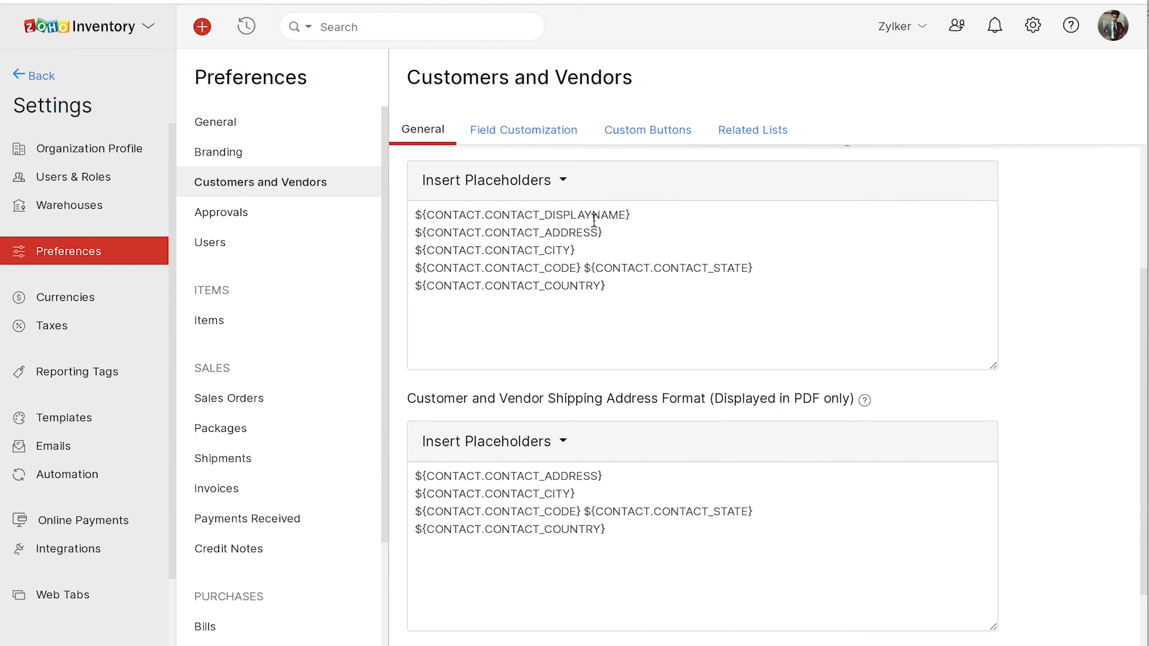
left_click(563, 183)
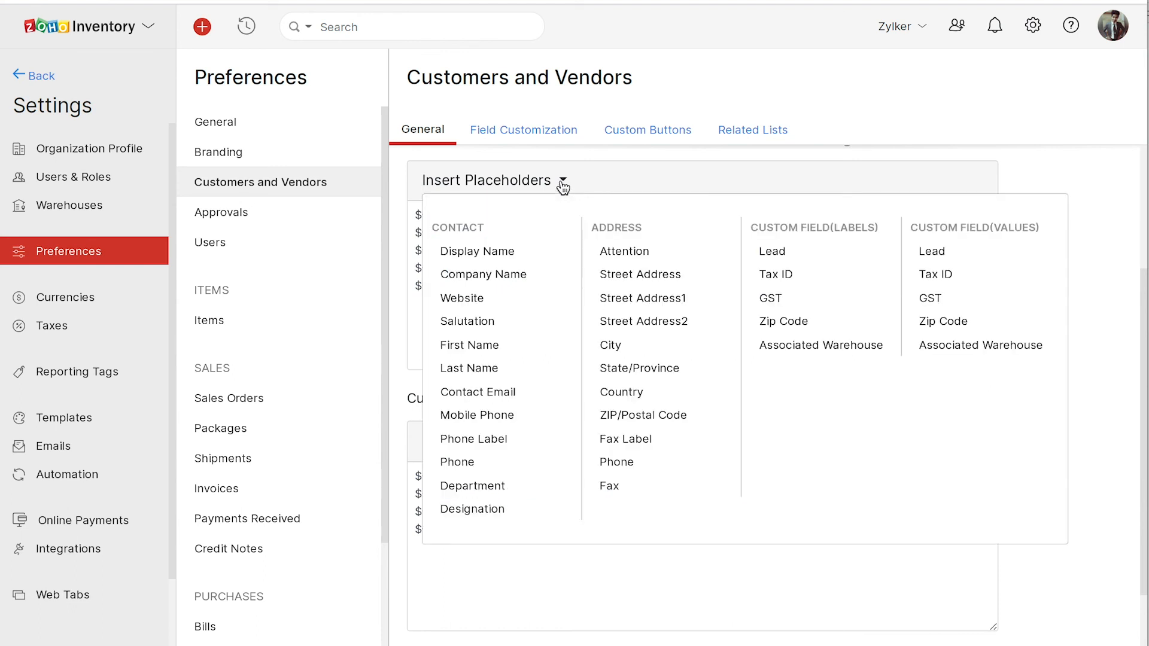
- Close the placeholders, view the Lead, Tax ID, GST, Zip Code and Associated Warehouse fields, then Custom Buttons
left_click(563, 185)
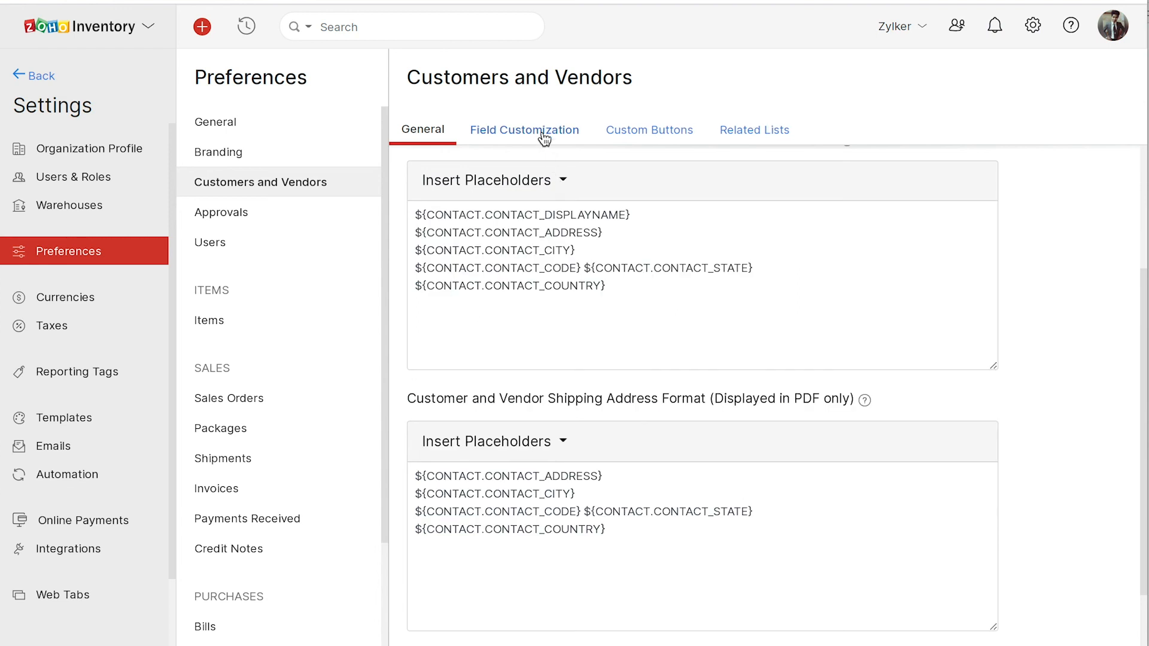
left_click(544, 136)
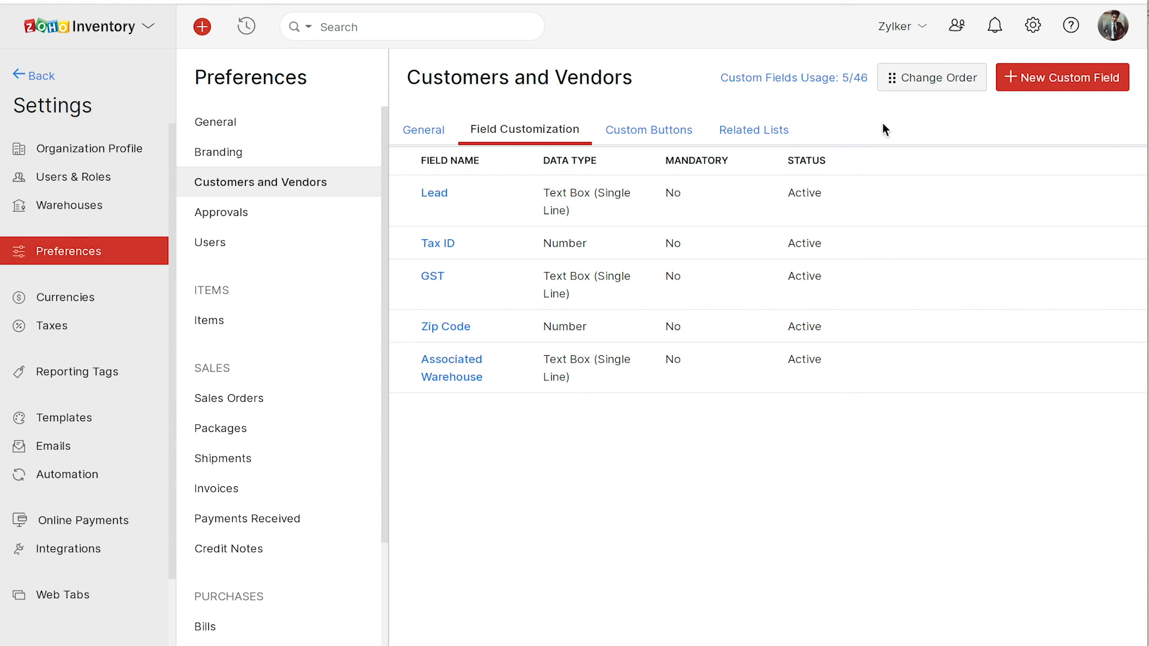
left_click(652, 137)
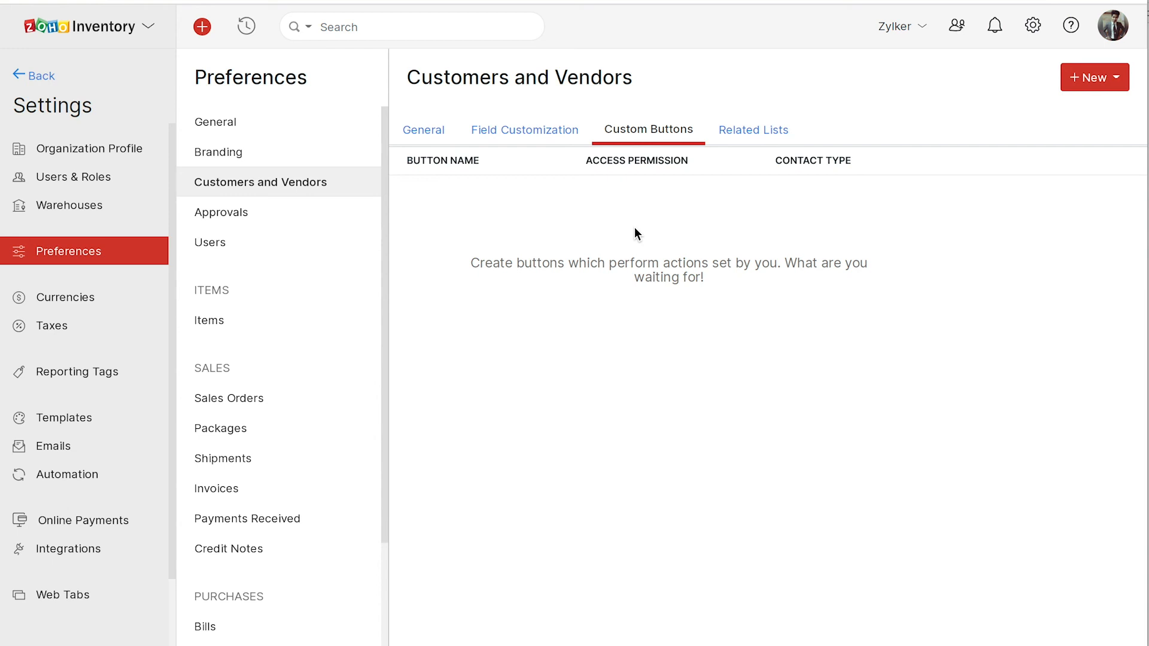
- View the Related Lists tab in Customers and Vendors preferences, which has no related lists yet
left_click(729, 132)
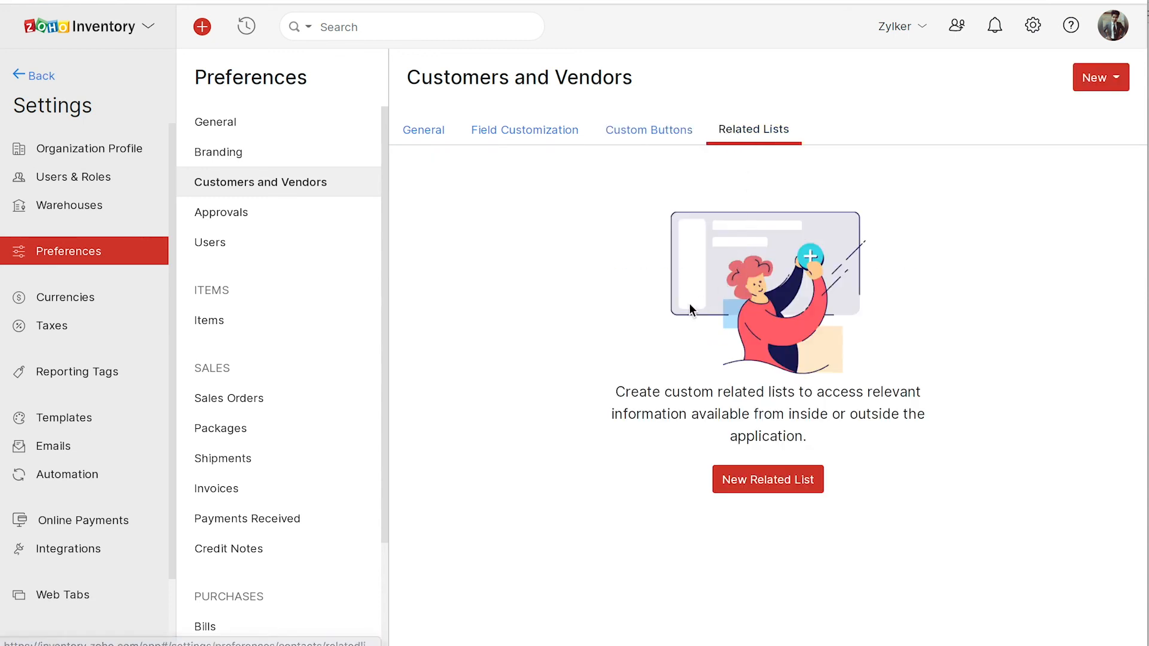